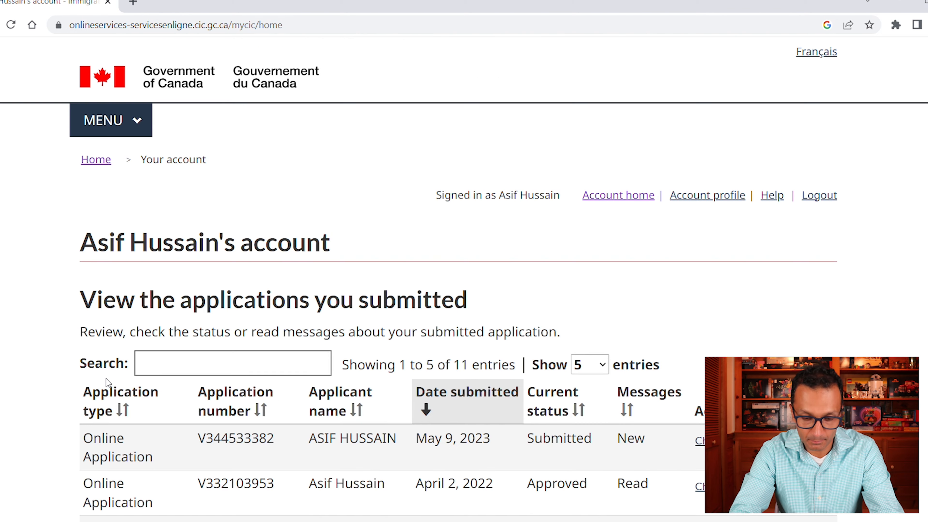
- Under Start an application, choose 'Apply to come to Canada'
scroll(458, 278, down, 10)
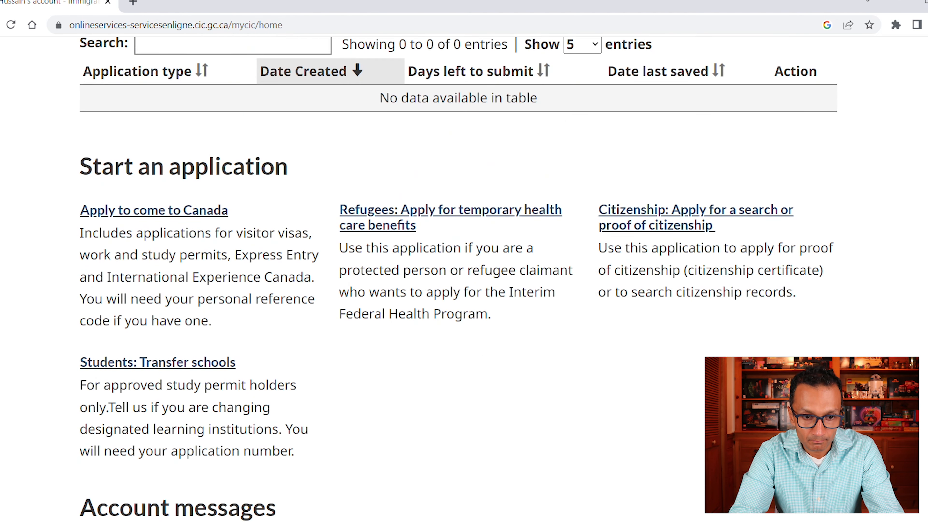
scroll(459, 278, down, 1)
scroll(459, 278, up, 10)
scroll(558, 308, down, 3)
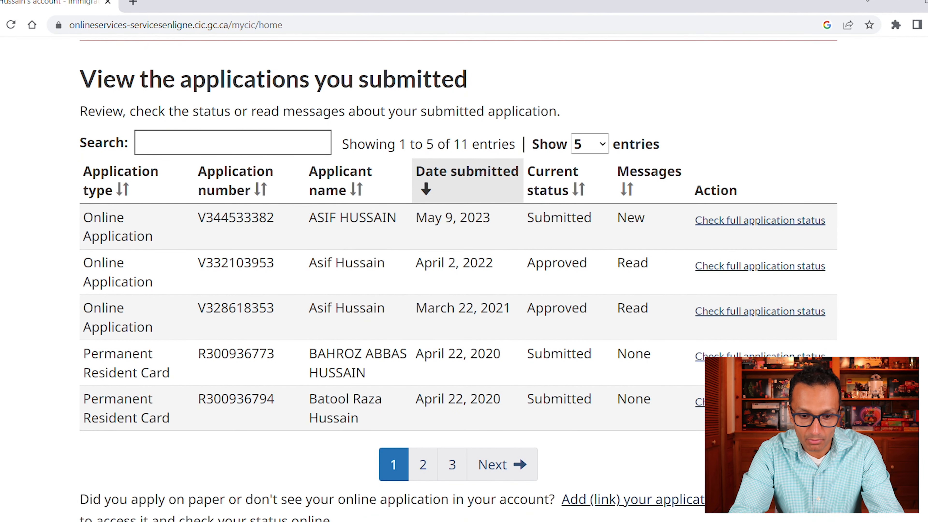
scroll(459, 278, down, 15)
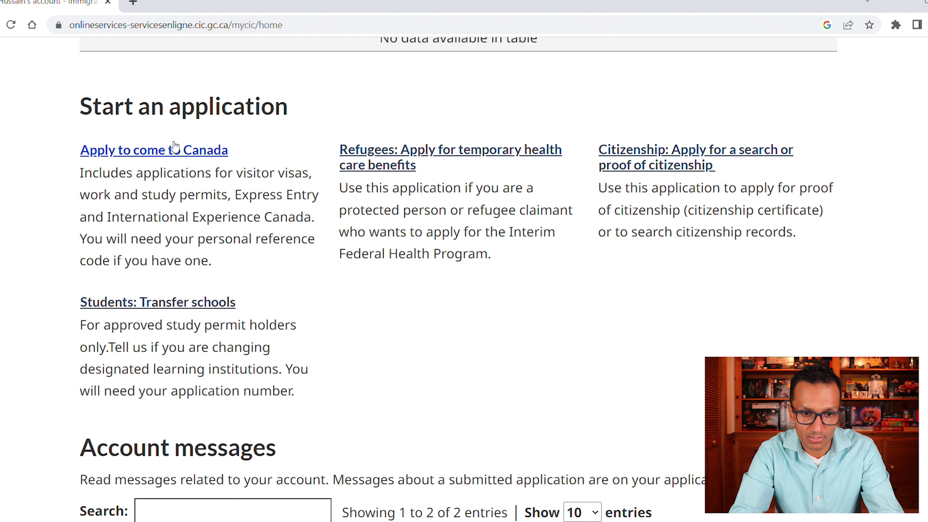
click(168, 151)
- Start the 'Visitor visa, study and/or work permit' eligibility questionnaire
scroll(402, 234, down, 1)
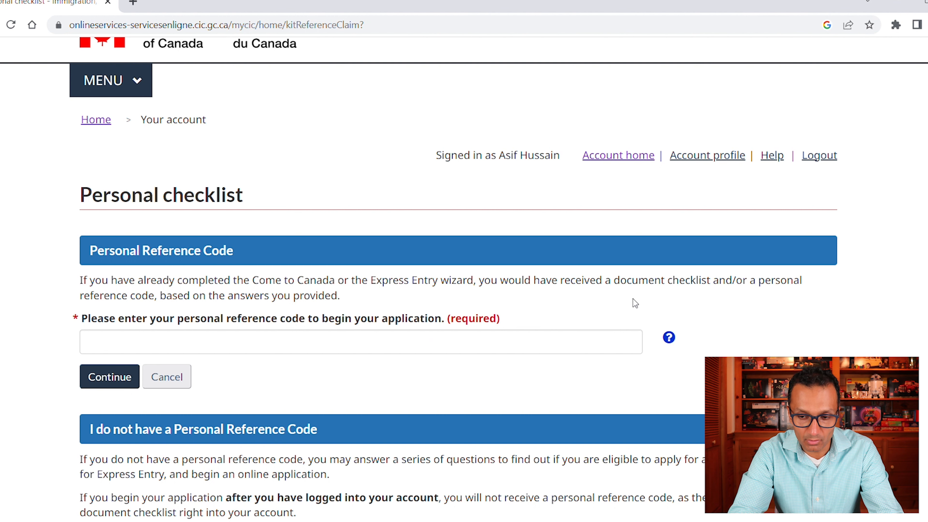
scroll(633, 302, down, 5)
scroll(464, 255, down, 2)
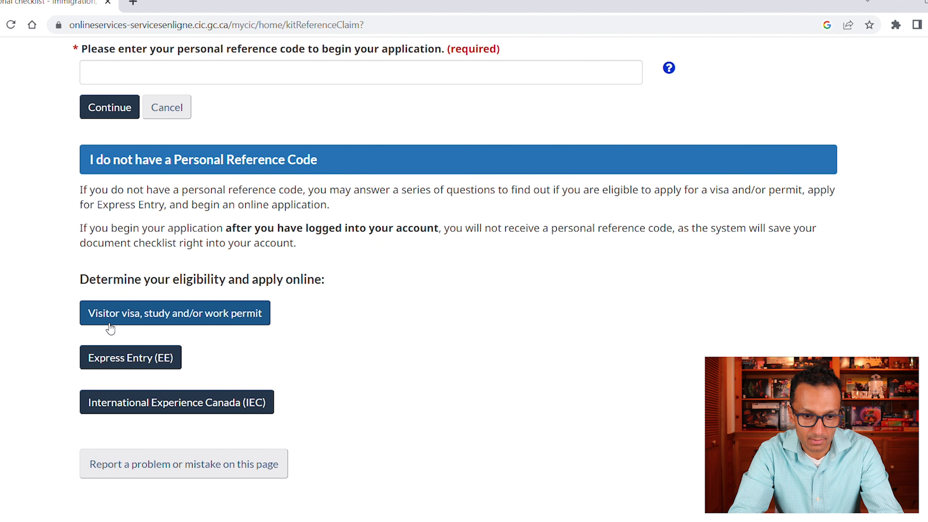
click(183, 324)
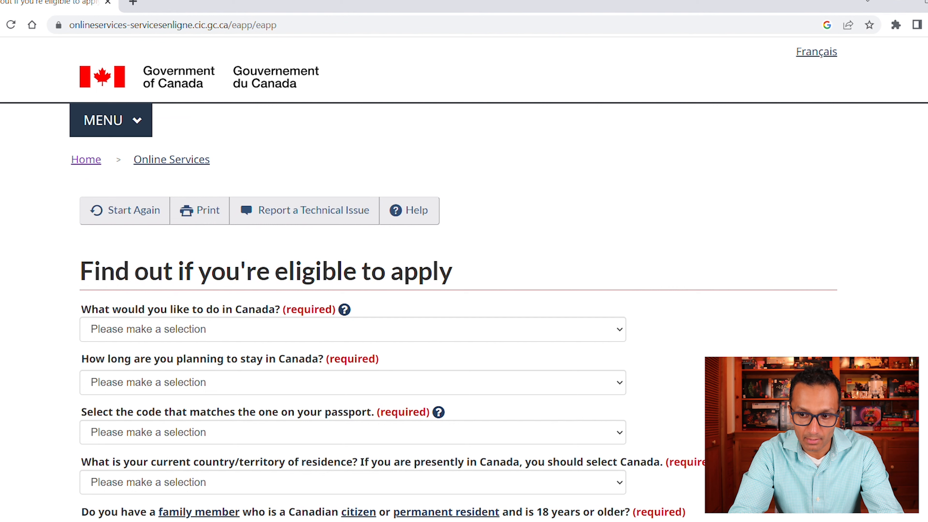
- Answer the trip purpose as Visit, staying temporarily more than 6 months
scroll(453, 278, down, 3)
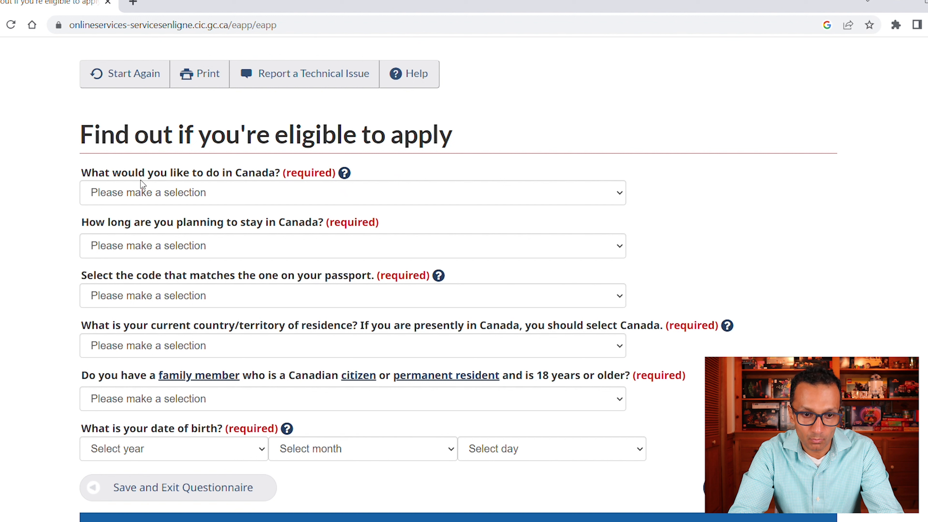
click(287, 195)
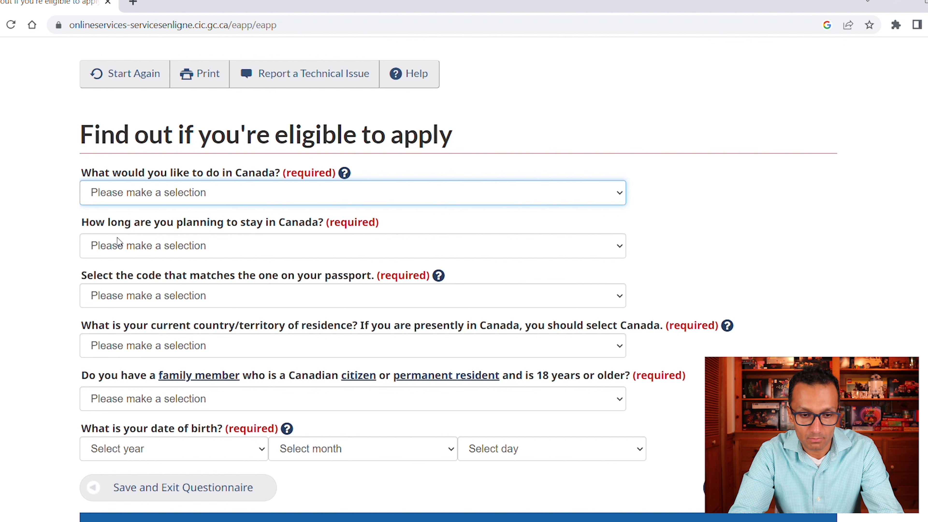
key(Down)
key(Tab)
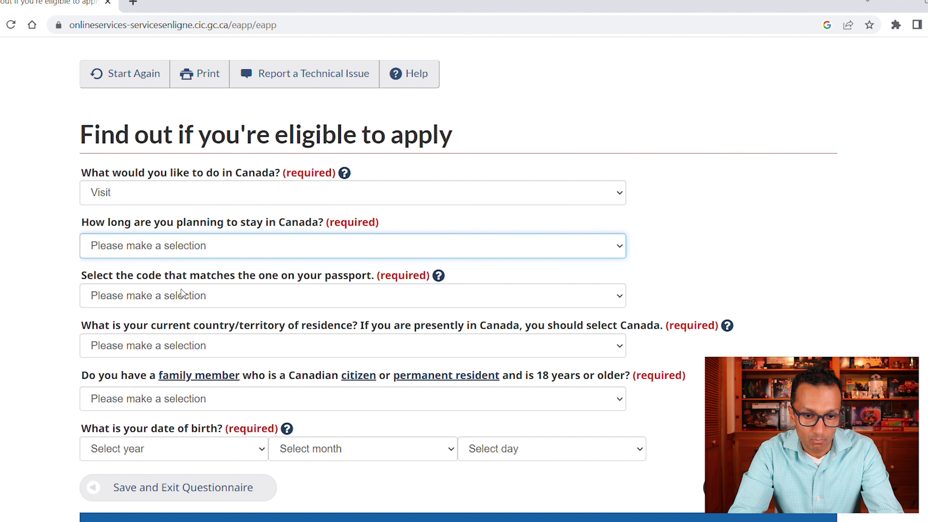
key(Down)
key(Down)
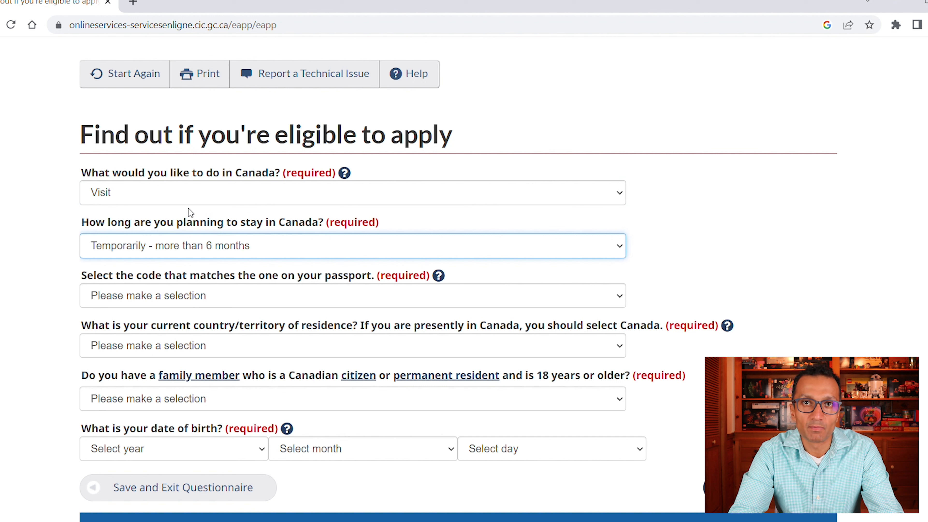
key(shift+Tab)
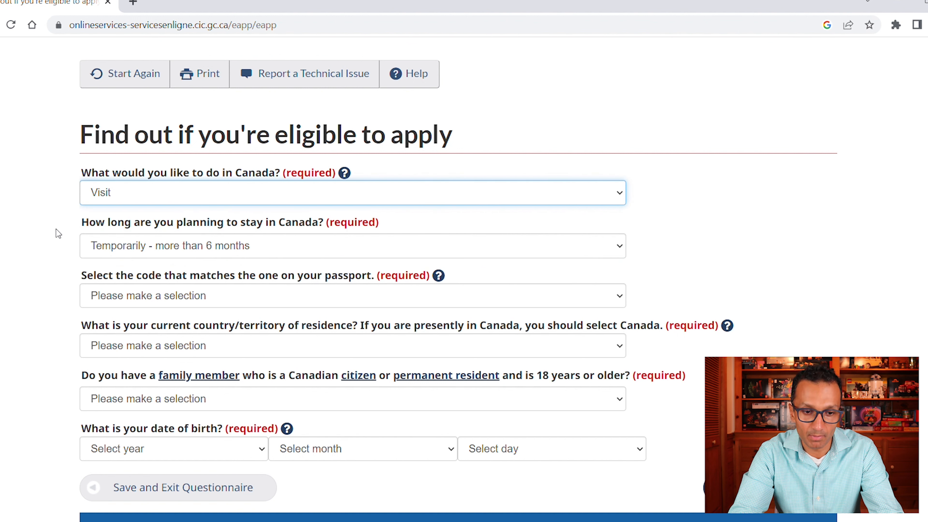
click(37, 235)
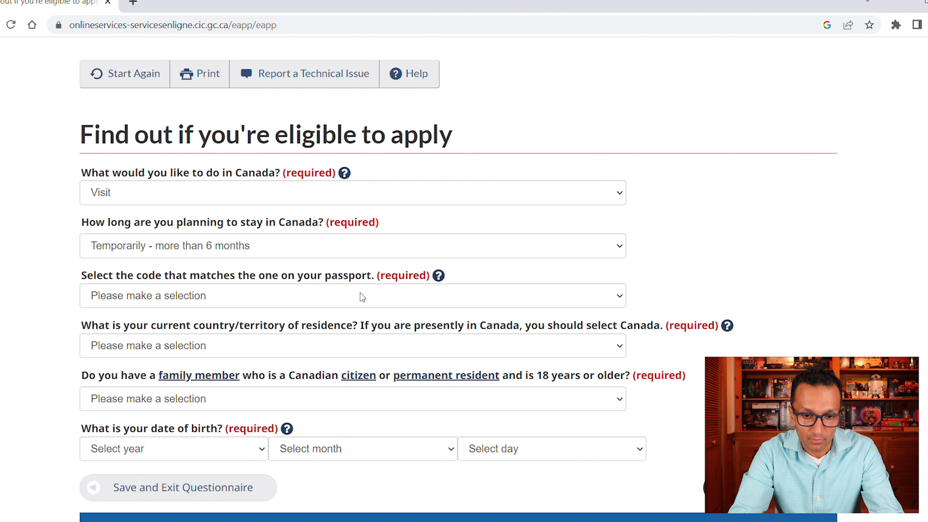
- Set the passport code to PAK (Pakistan) and the country of residence to Canada
click(349, 304)
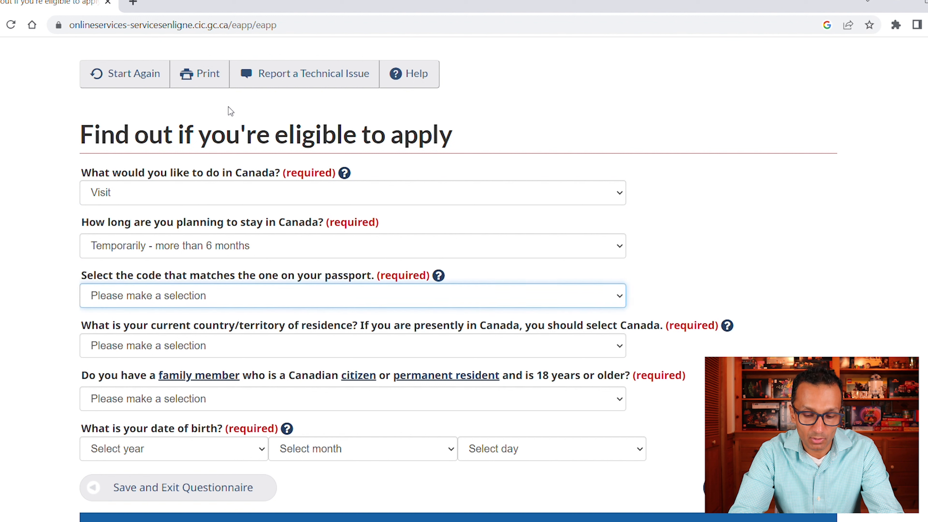
text(pak)
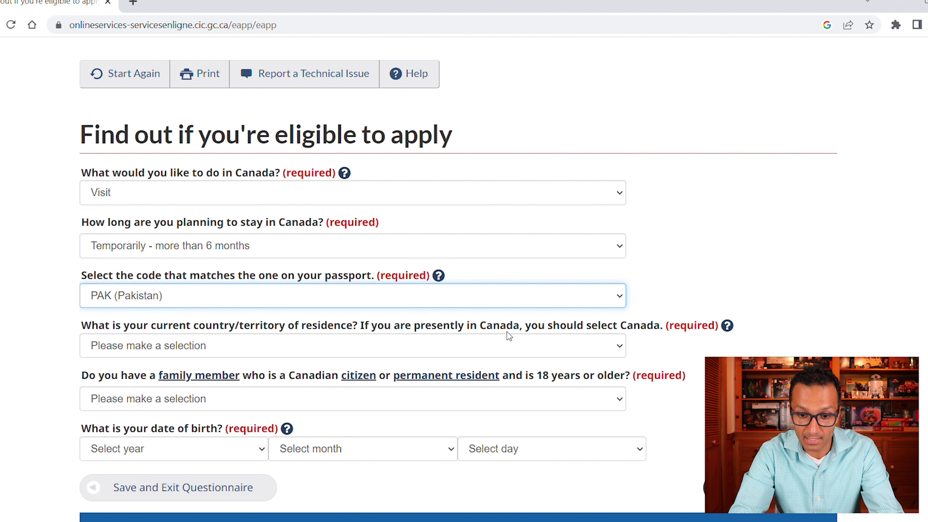
click(579, 353)
click(175, 277)
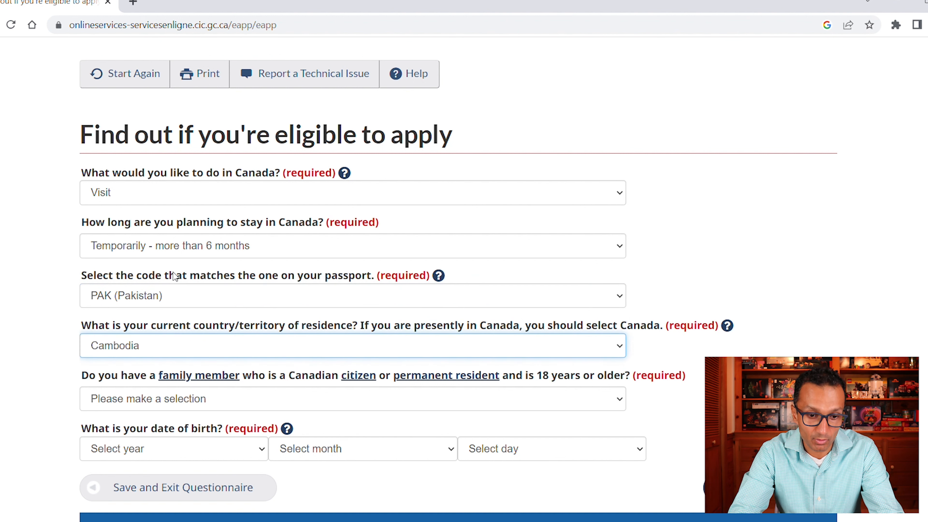
key(n)
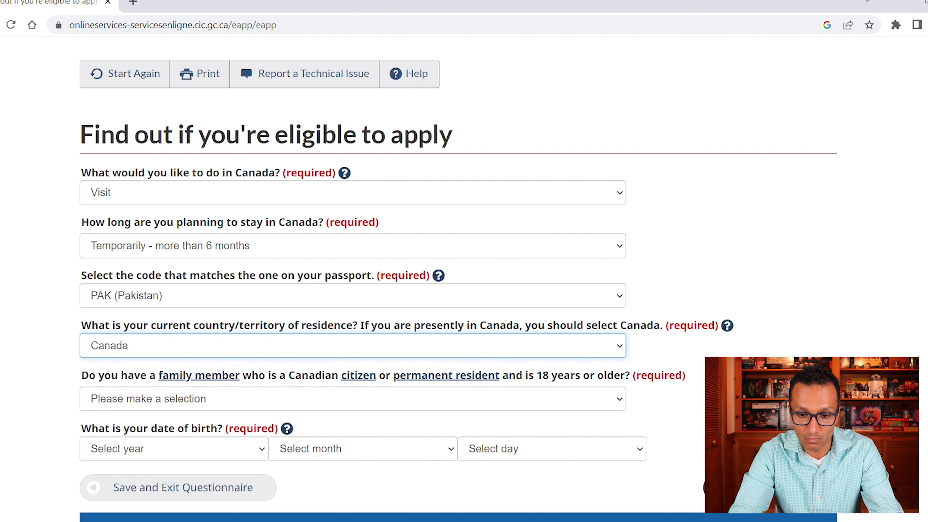
- Answer Yes to having a Canadian family member, enter the birth date, and continue
scroll(445, 259, down, 3)
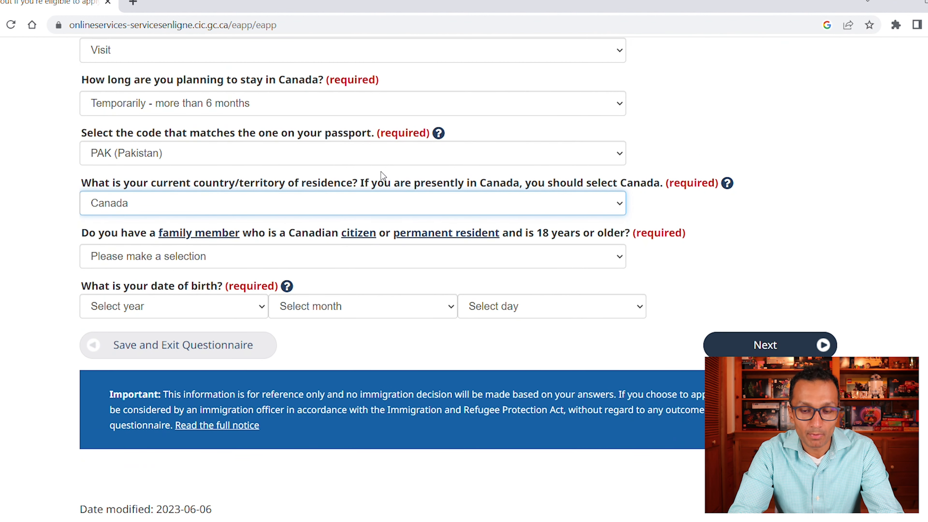
click(616, 257)
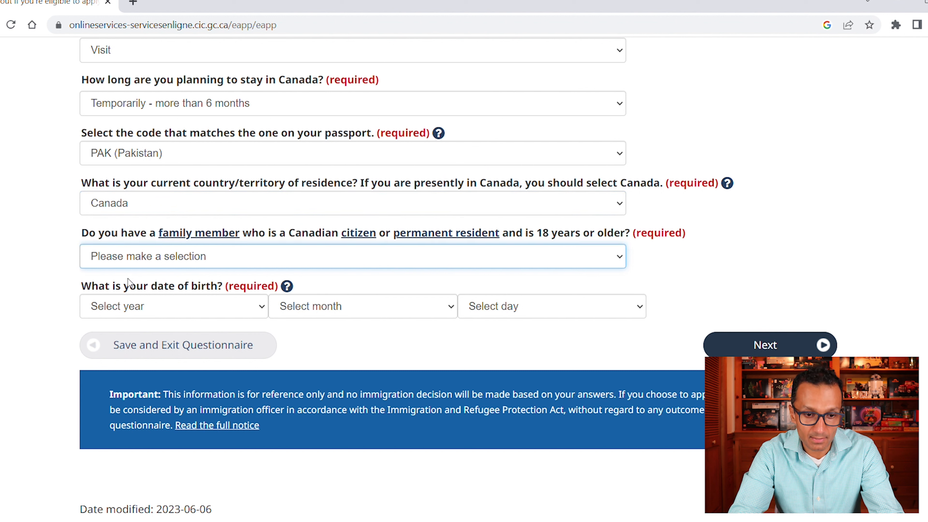
click(126, 289)
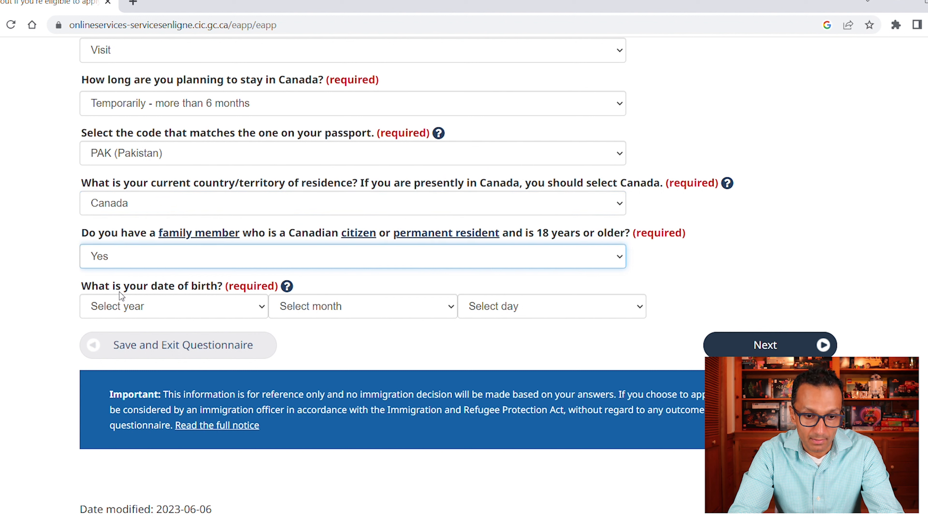
click(259, 309)
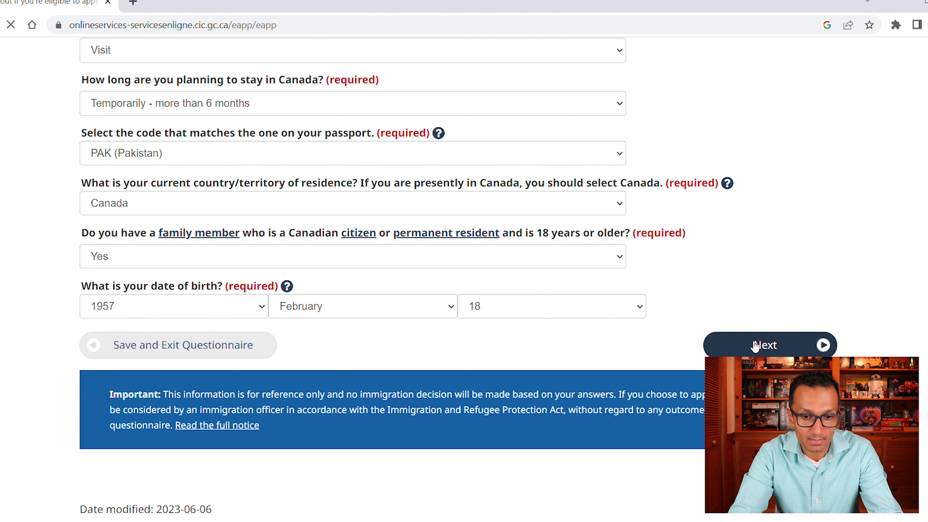
click(754, 345)
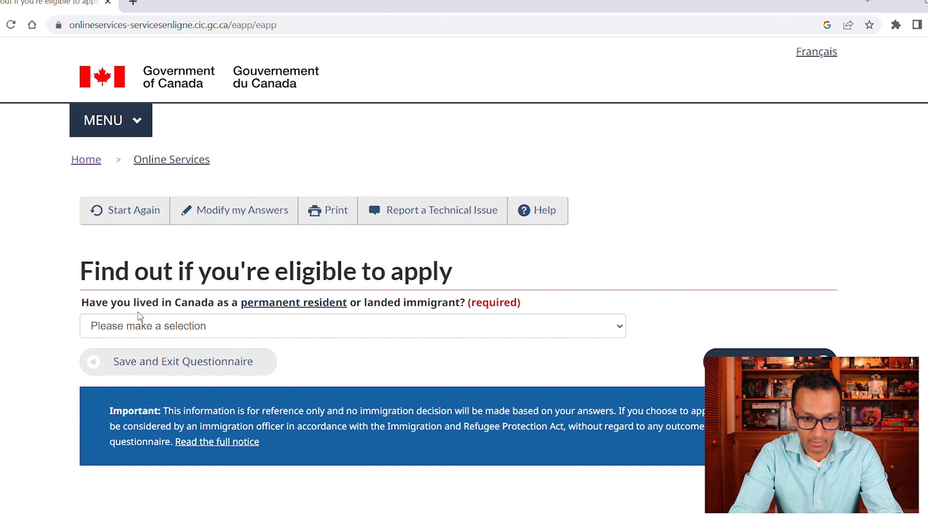
- Answer No to past Canadian permanent residence and No to US permanent residency
click(408, 334)
click(200, 371)
click(751, 352)
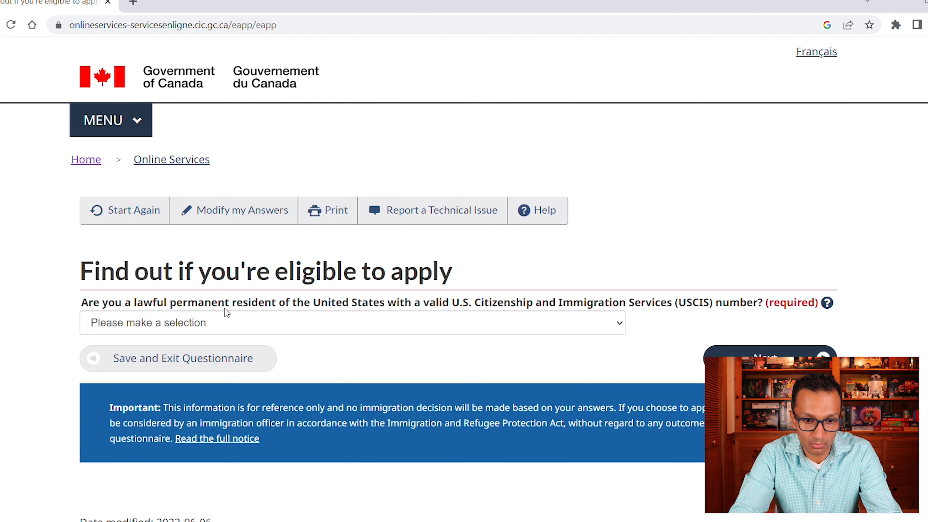
click(259, 332)
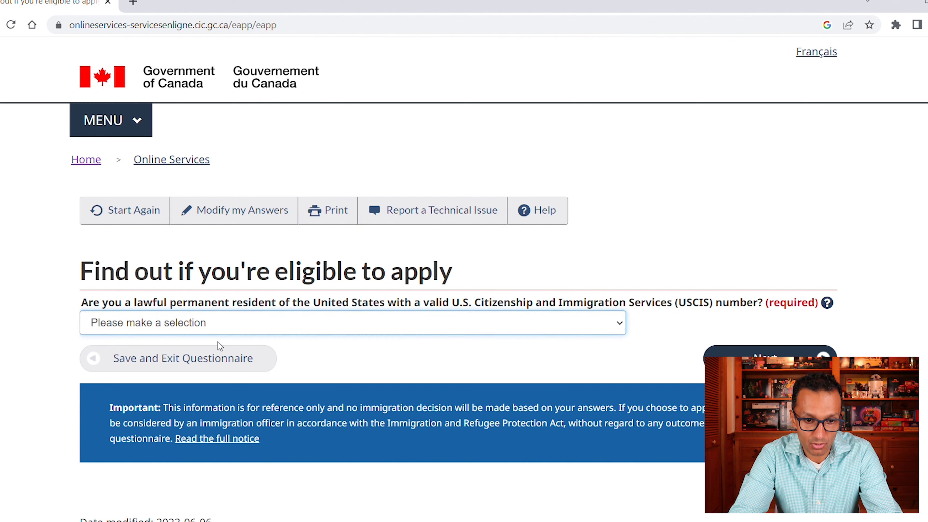
click(178, 368)
click(785, 349)
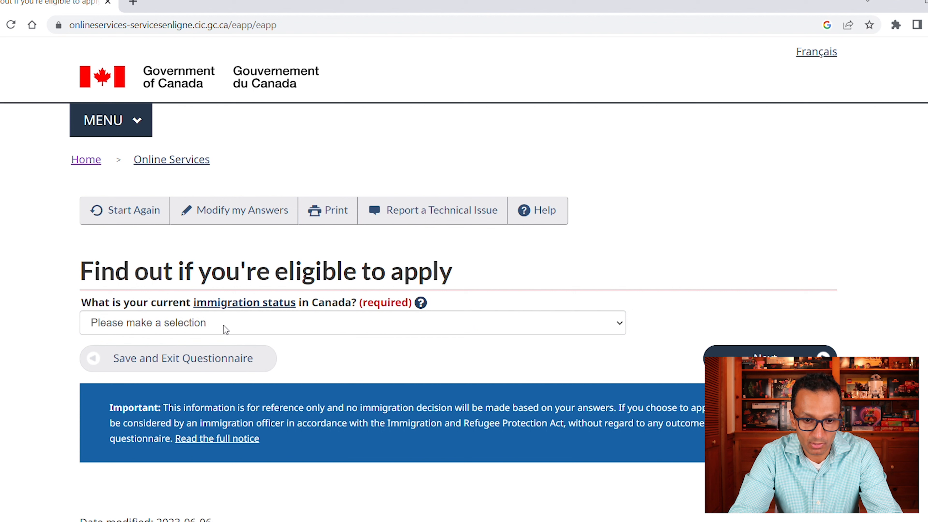
- Give Visitor as current immigration status and Parent/grandparent as the family relationship
click(306, 331)
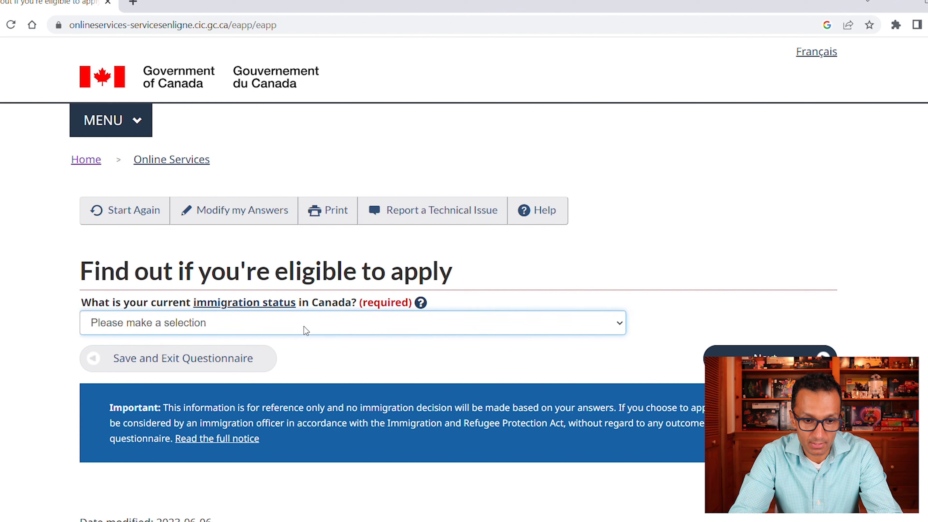
click(142, 379)
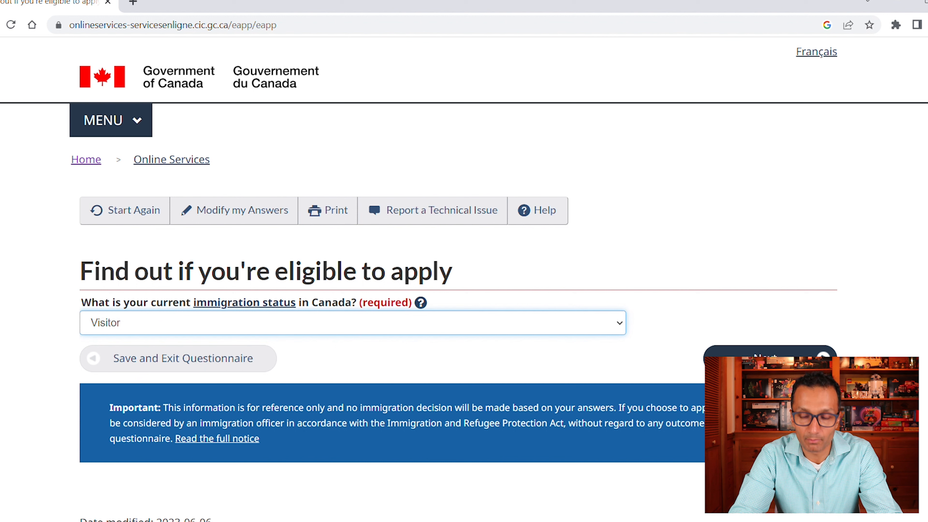
click(770, 360)
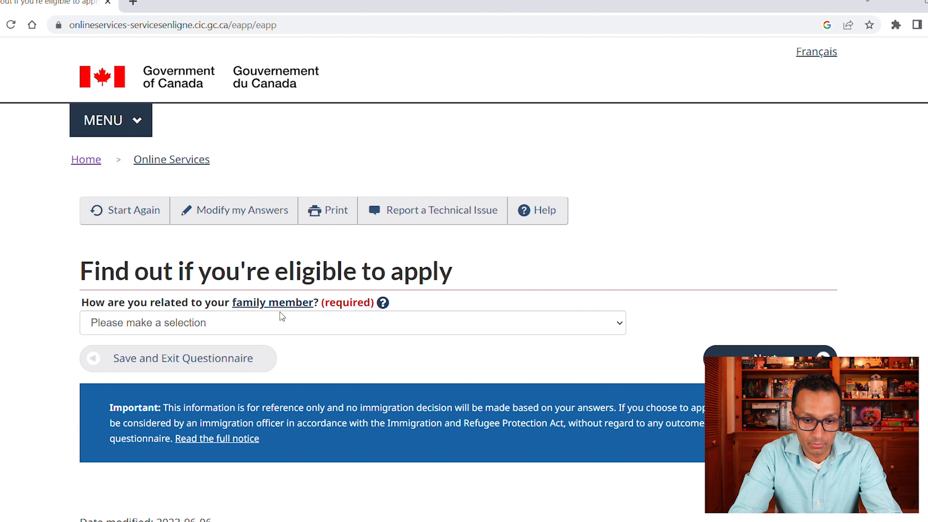
click(266, 331)
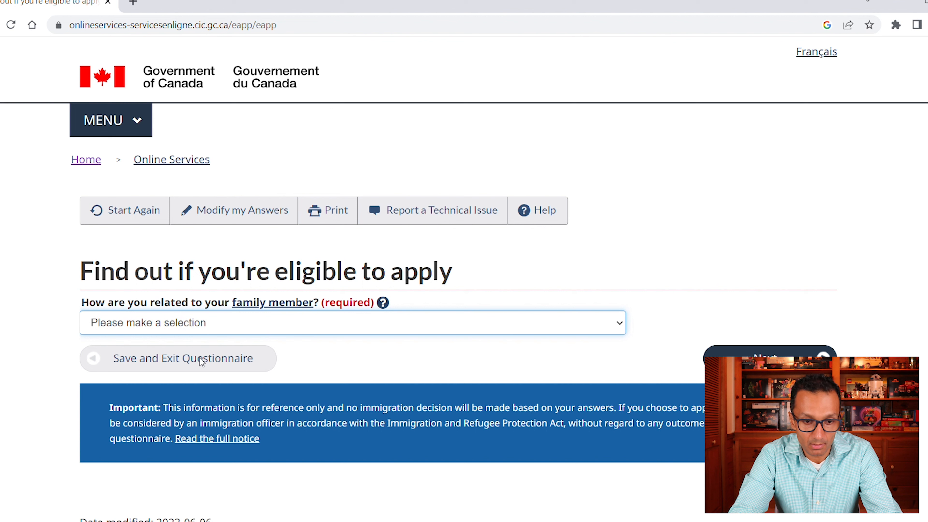
key(Down)
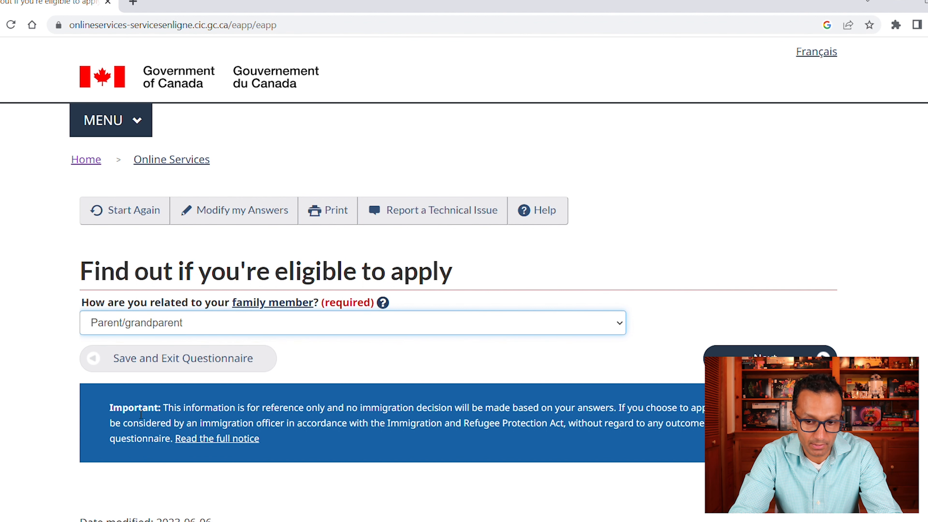
click(771, 361)
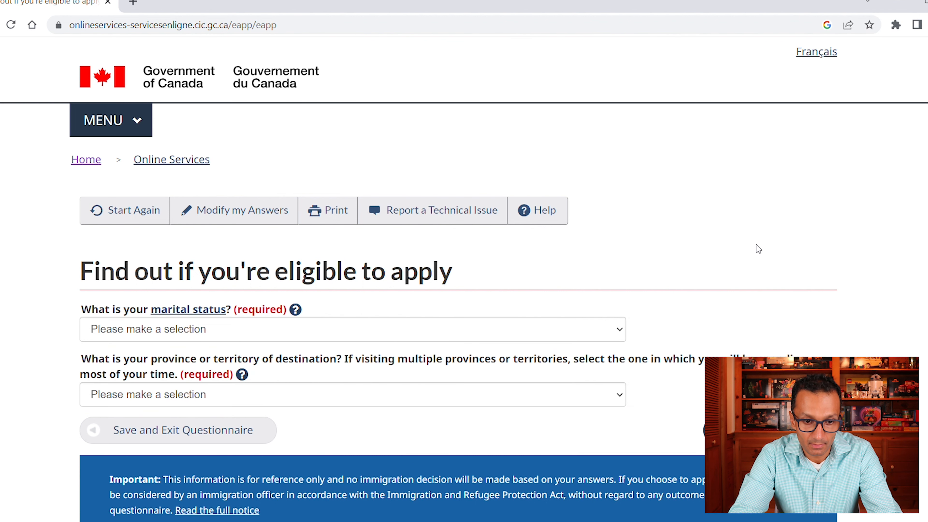
- Answer Divorced and Ontario, then review the Visitors (in Canada) extension results
click(194, 331)
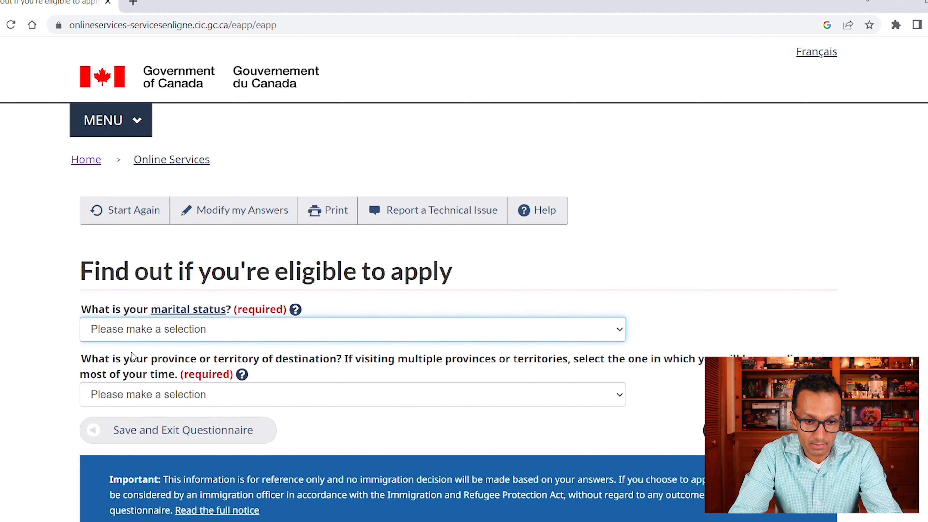
click(135, 387)
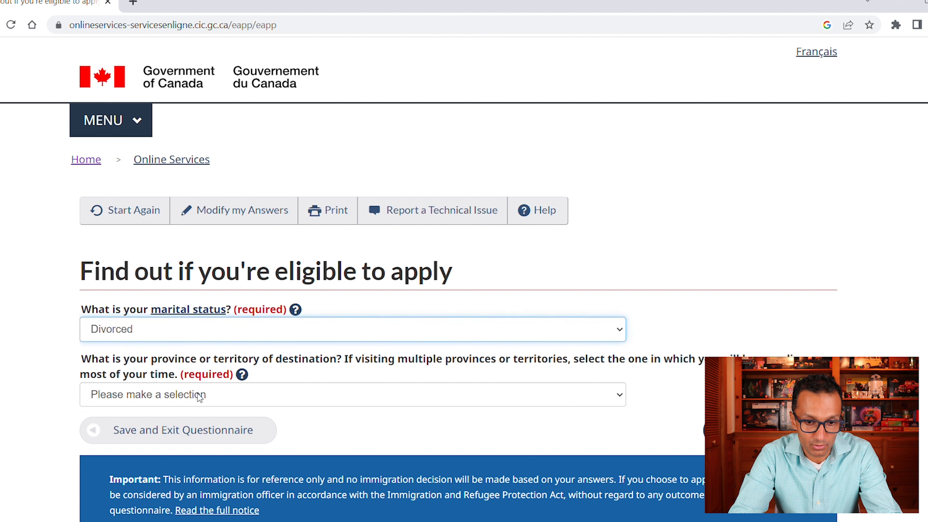
click(218, 396)
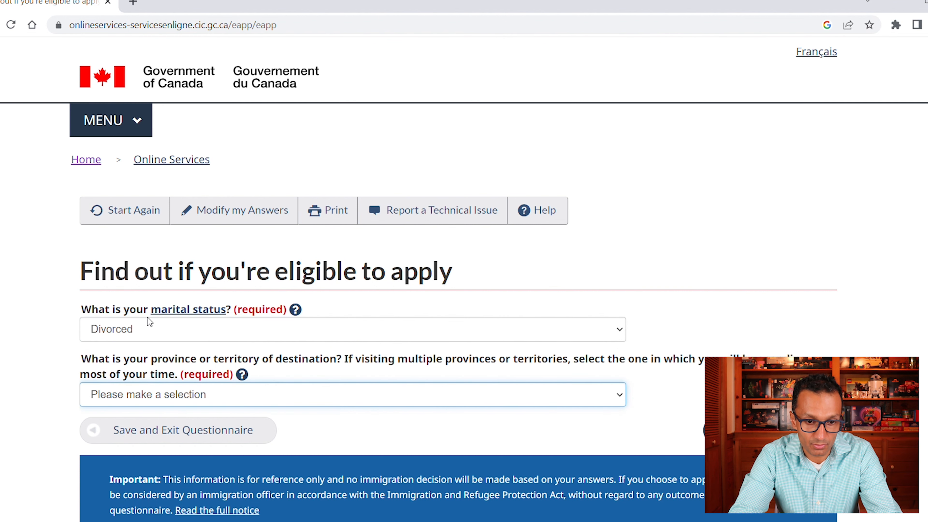
click(282, 330)
click(770, 430)
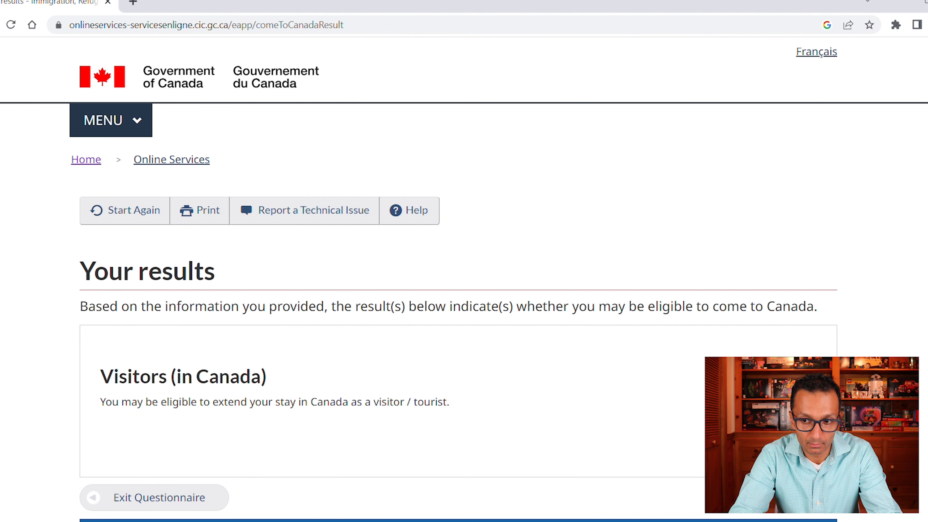
scroll(592, 183, down, 2)
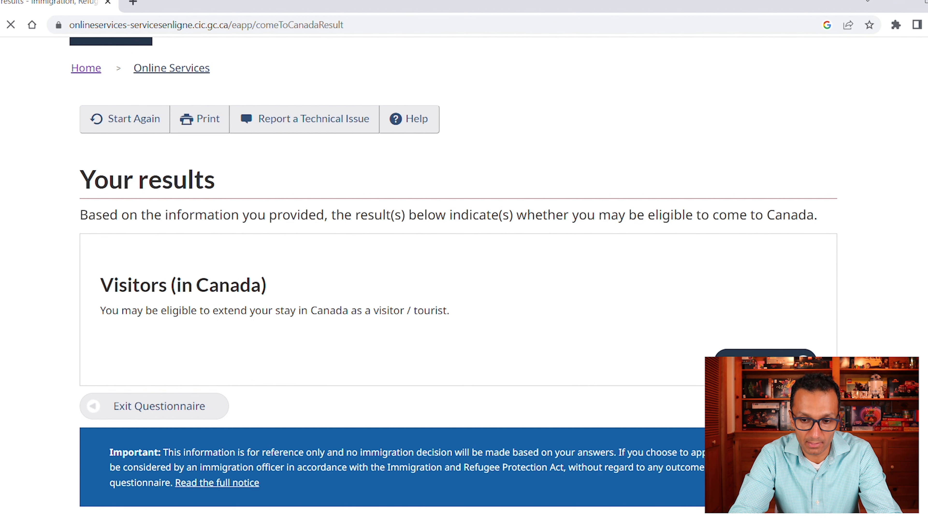
scroll(395, 249, down, 4)
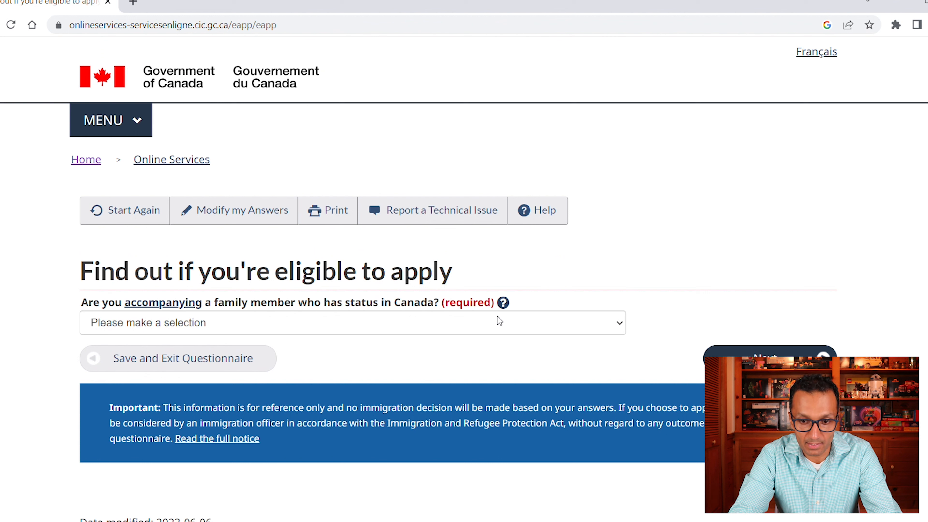
- Answer No to accompanying a family member with status in Canada and continue
click(568, 331)
click(365, 359)
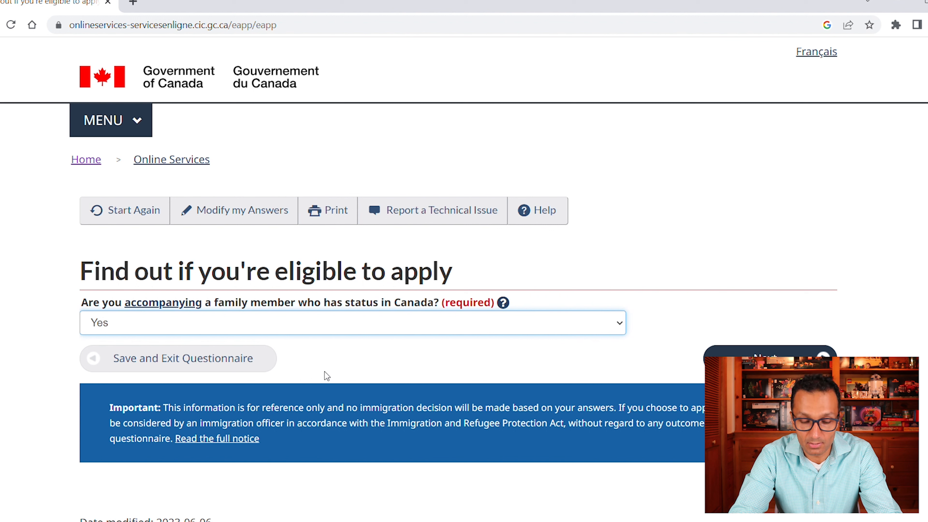
key(Down)
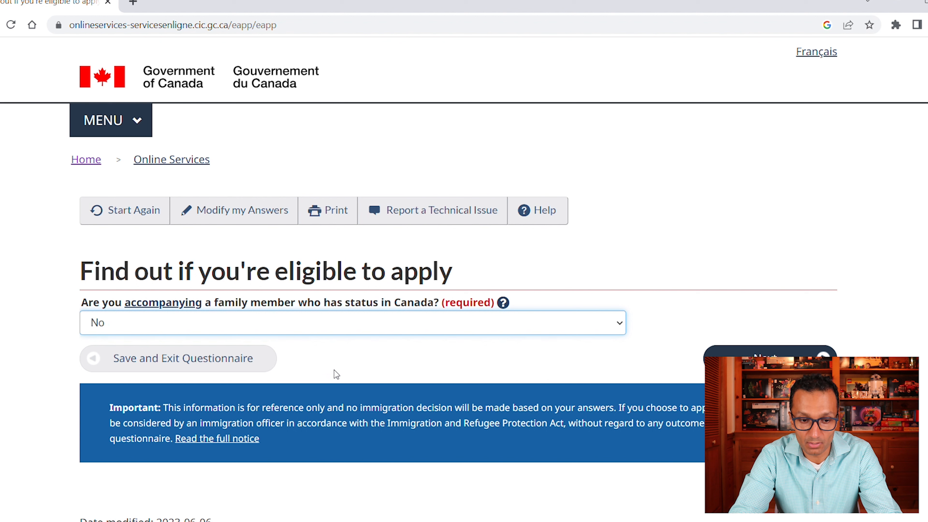
click(770, 361)
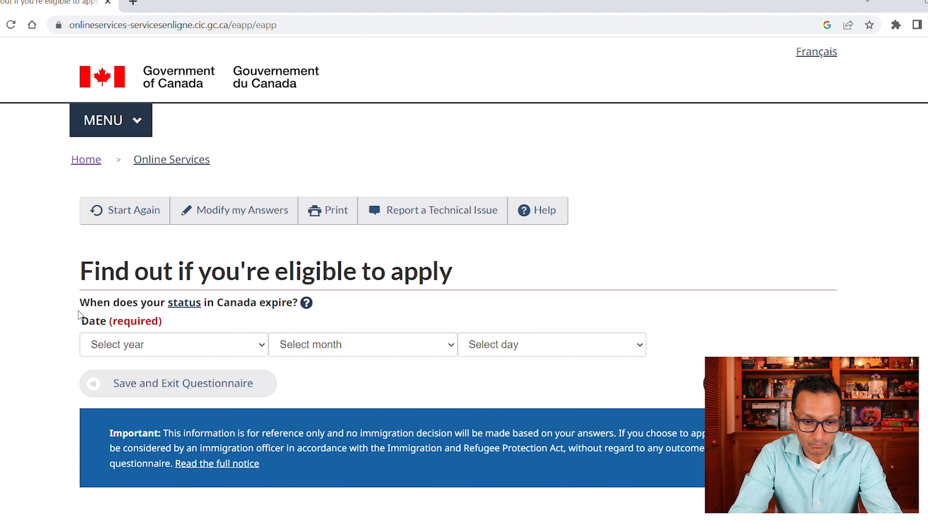
- Enter 16 August 2023 as the date your status in Canada expires
click(262, 345)
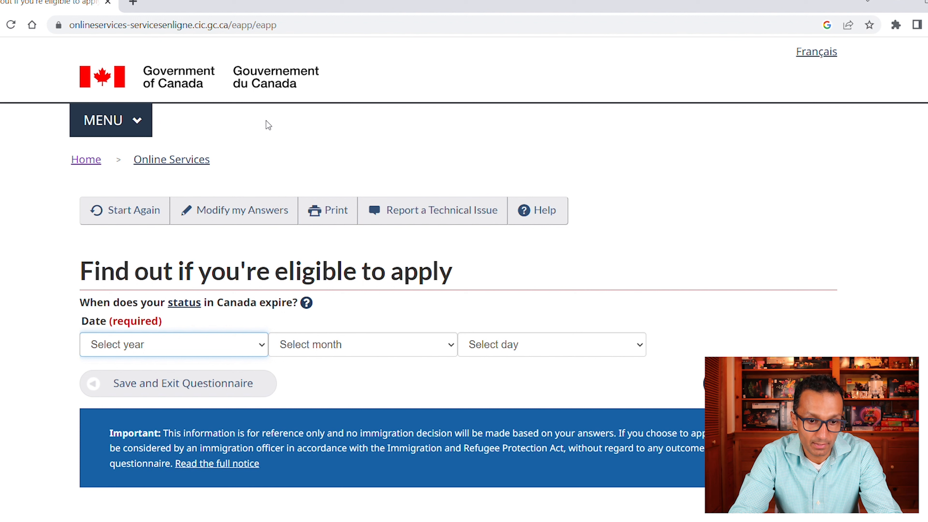
click(176, 223)
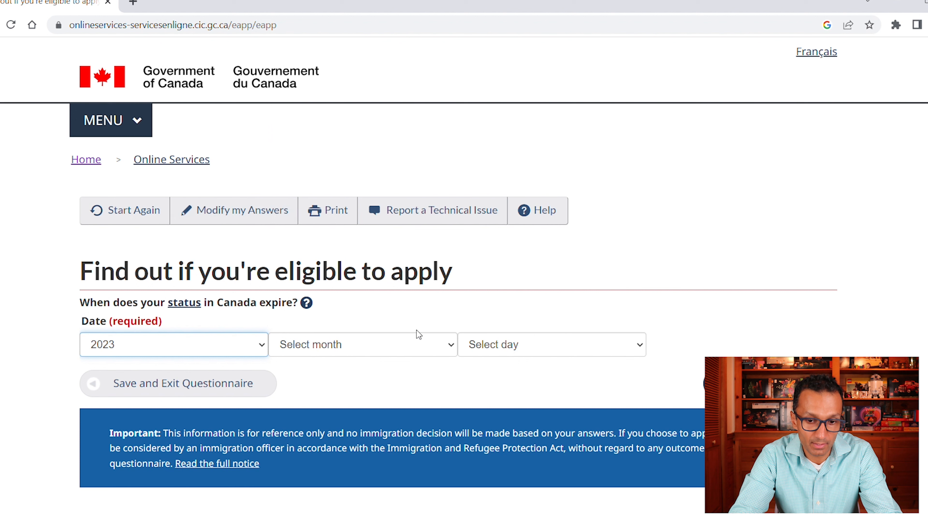
click(404, 349)
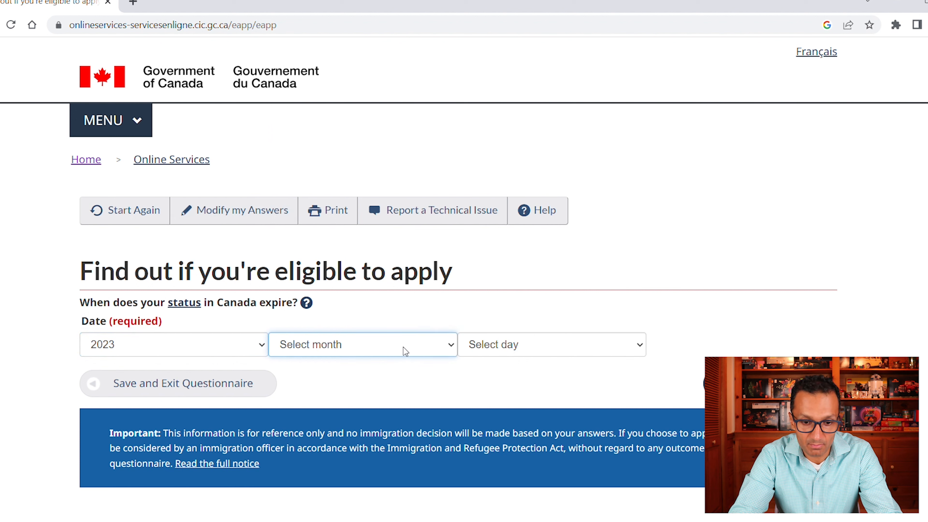
click(314, 471)
click(582, 349)
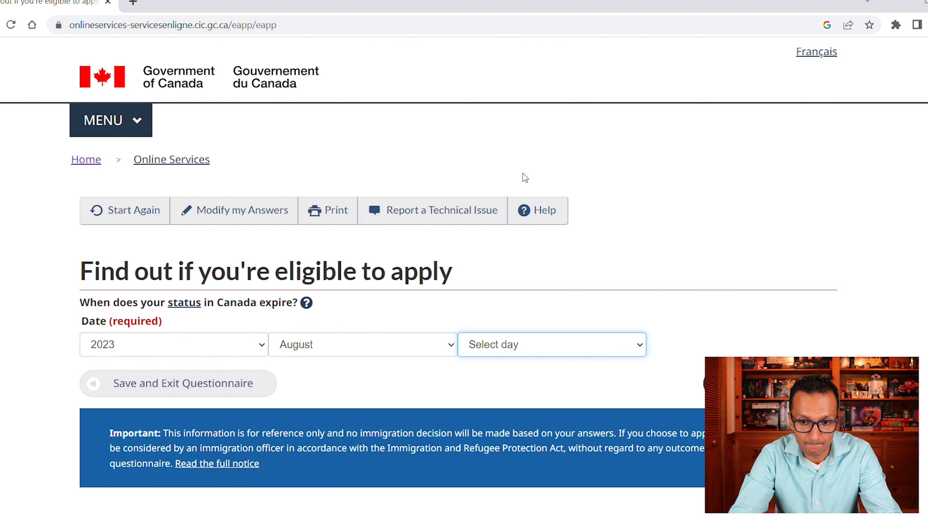
text(16)
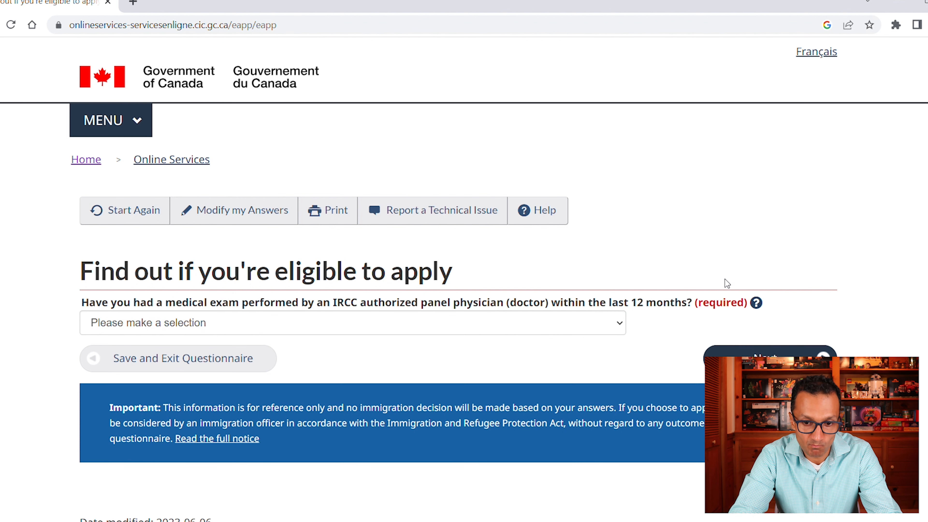
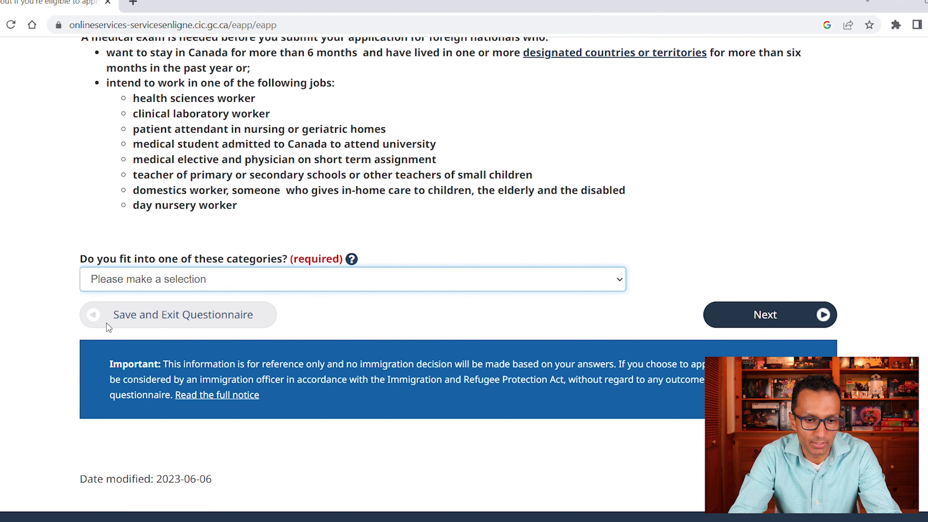
- Answer No to the medical-exam job categories question and continue to the next question
key(n)
click(780, 320)
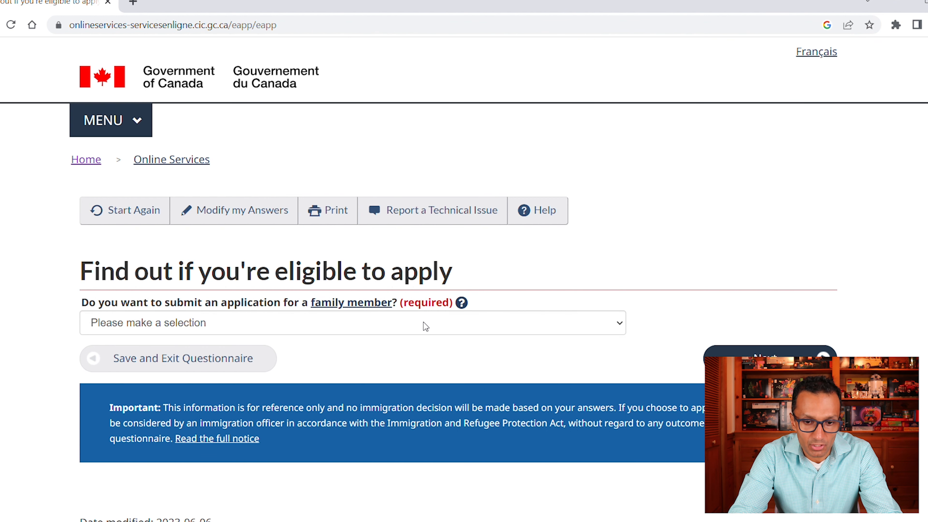
- Answer No to applying for a family member and No to giving anyone access to the application
click(483, 322)
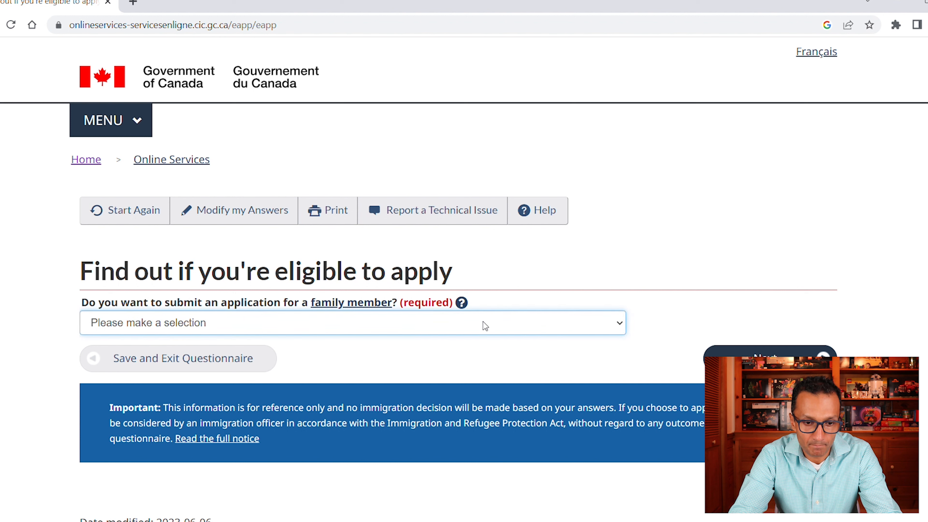
key(n)
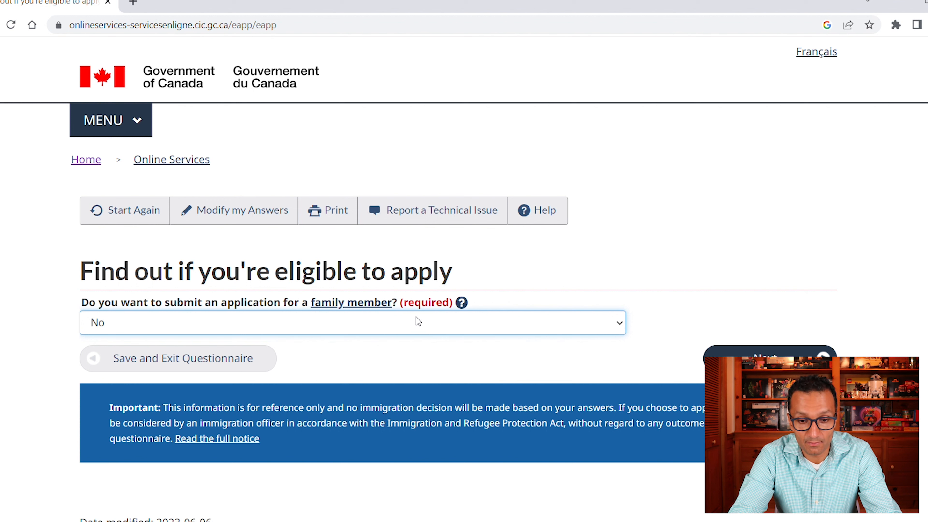
click(765, 353)
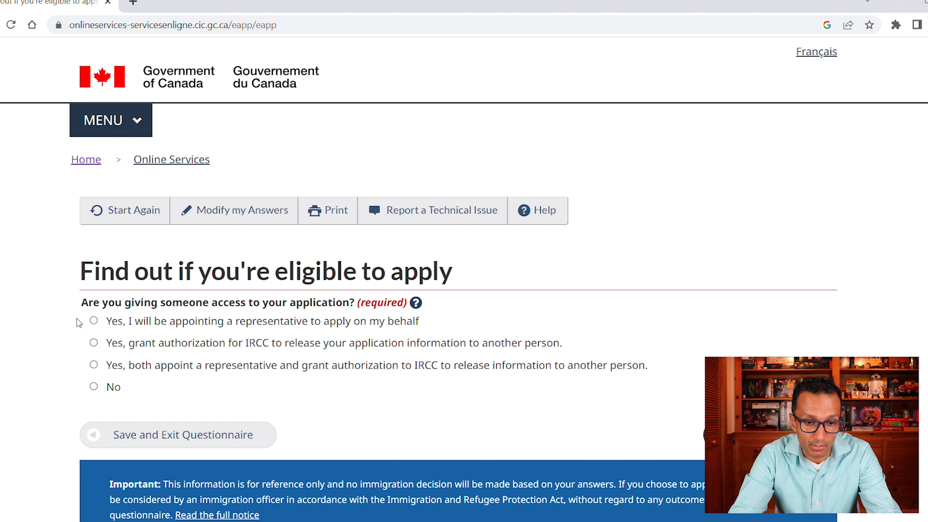
click(93, 386)
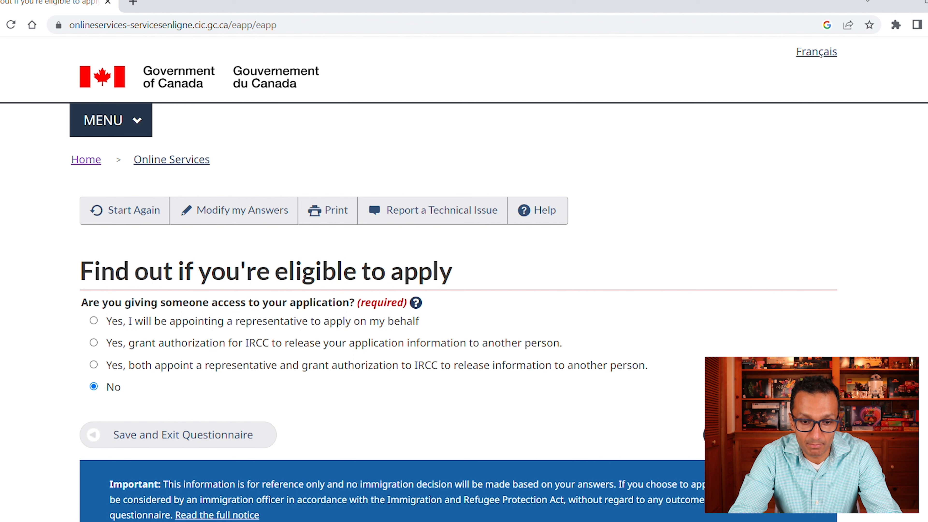
click(766, 434)
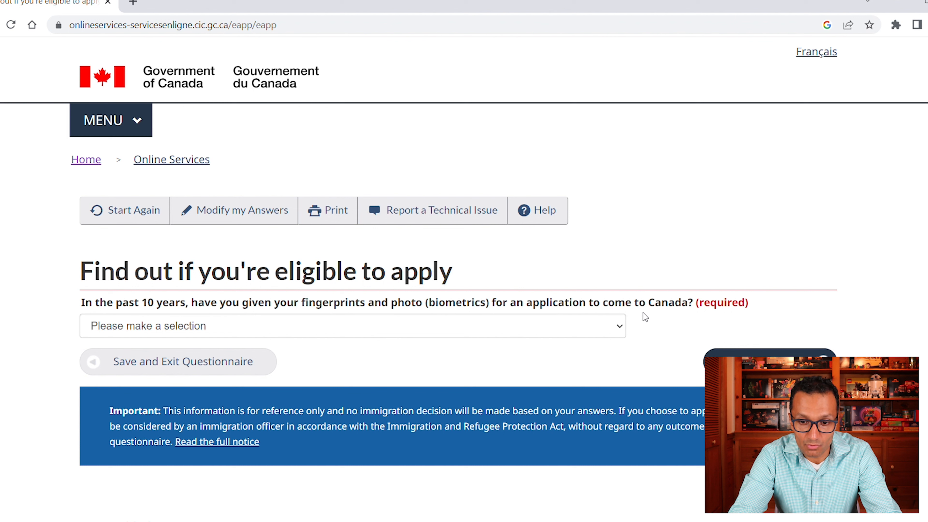
- Answer Yes to having given biometrics and choose 'Yes, I will be paying my application fees.'
click(618, 329)
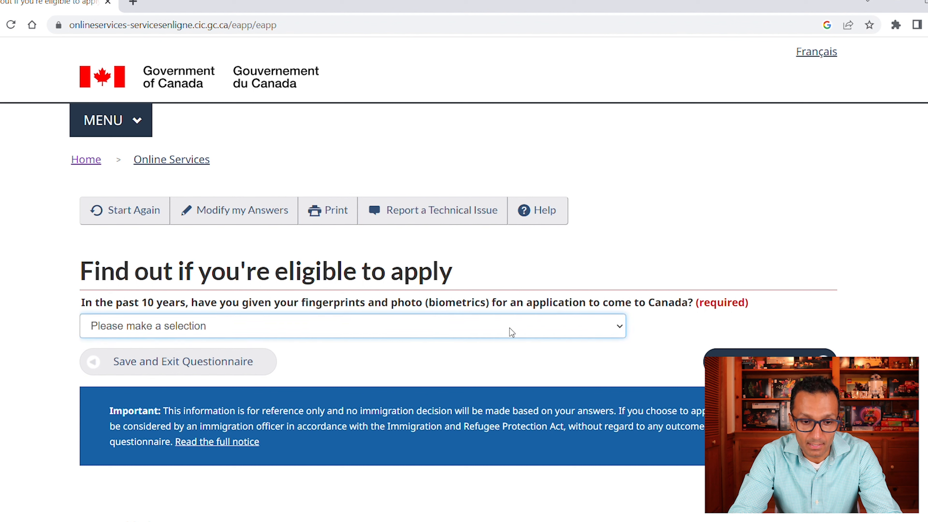
click(330, 360)
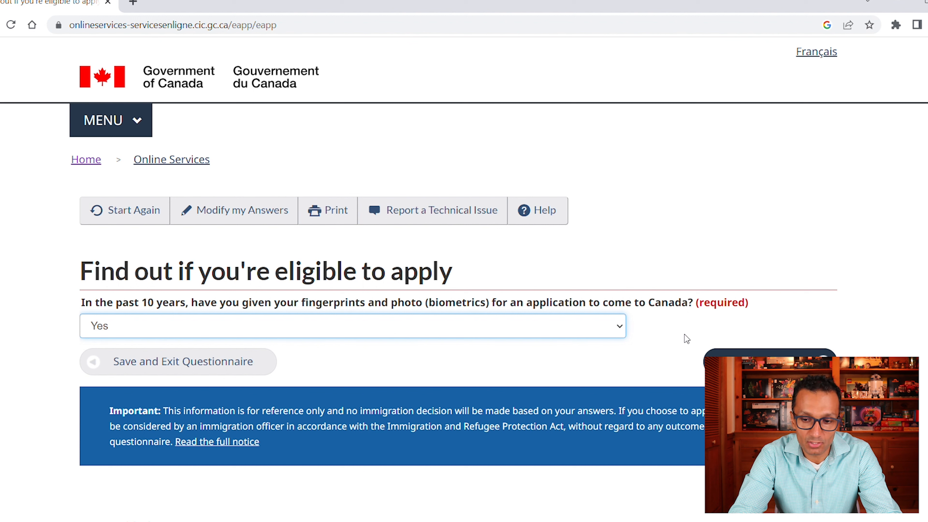
click(770, 362)
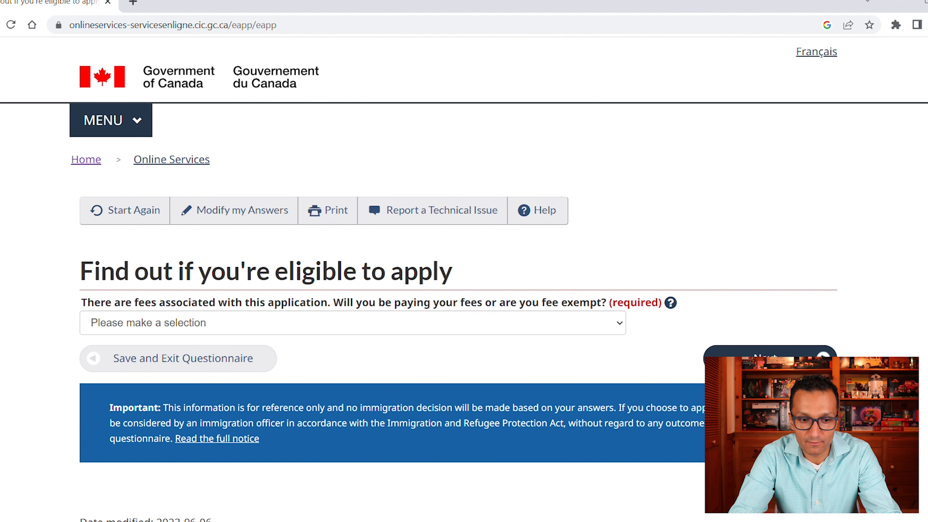
scroll(770, 362, down, 1)
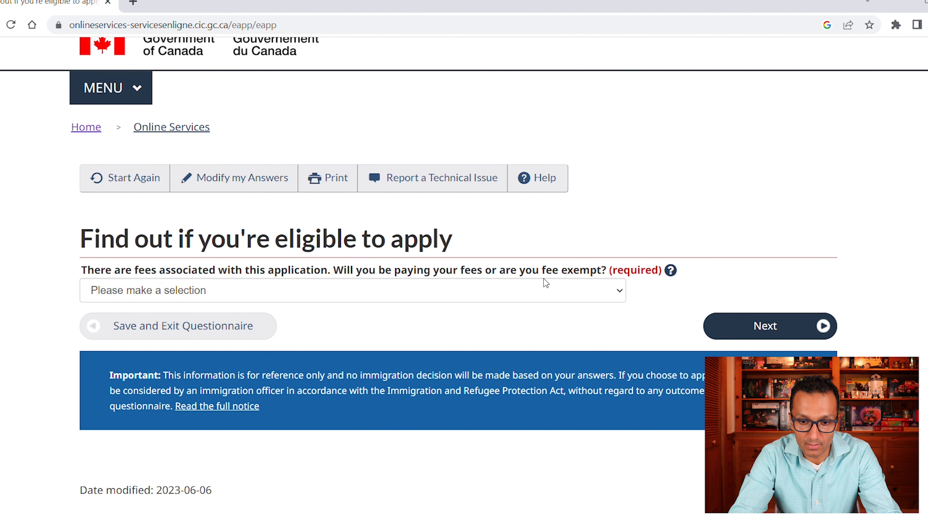
click(619, 297)
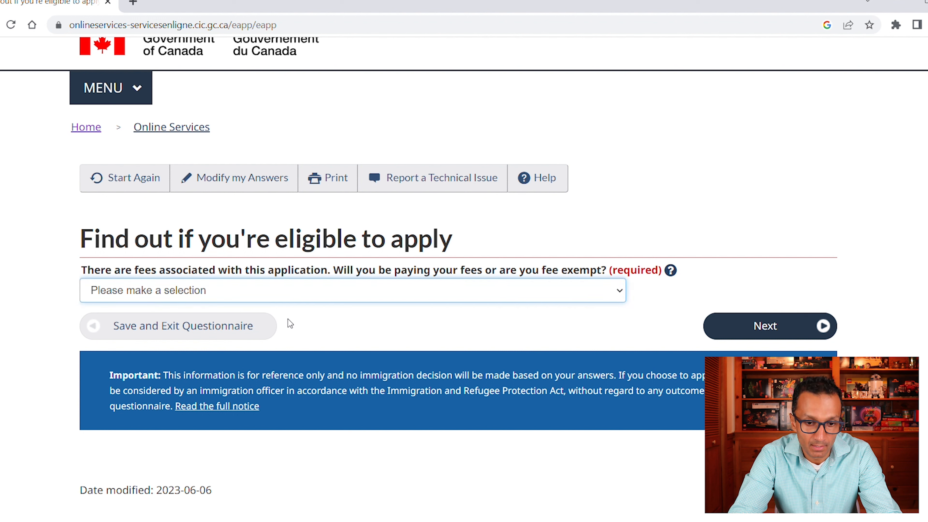
click(387, 310)
click(791, 324)
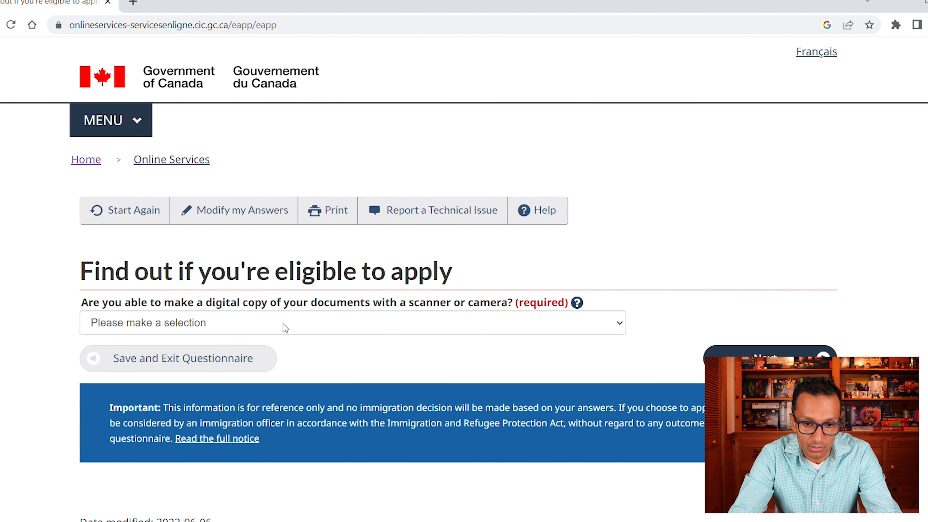
- Answer Yes to making digital document copies and Yes to paying fees online
click(287, 329)
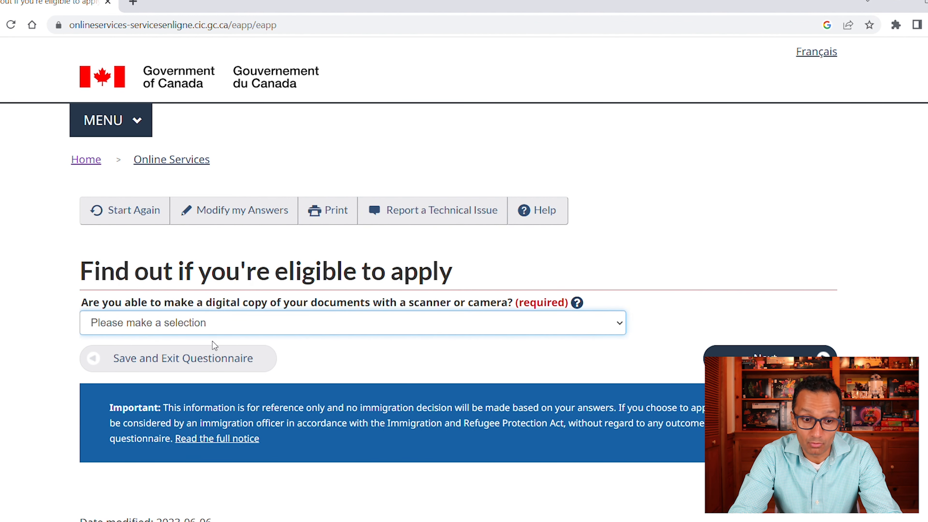
click(189, 360)
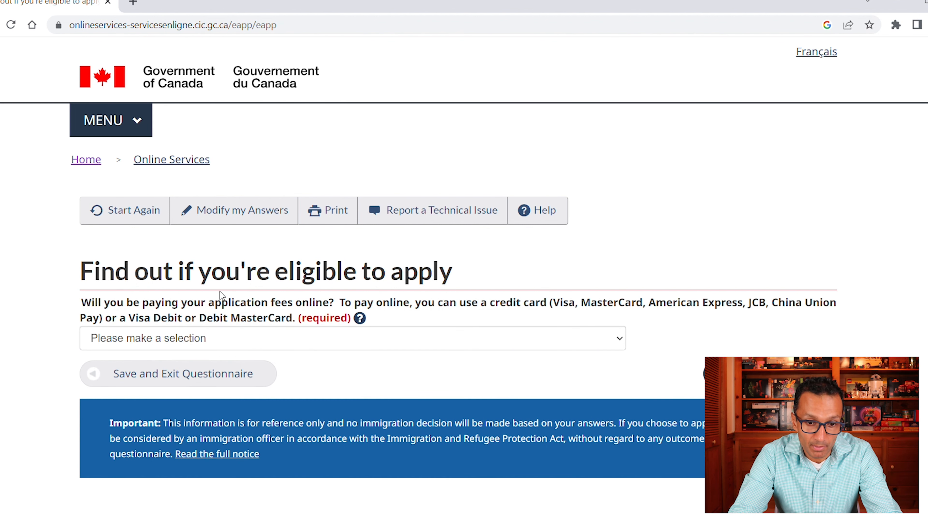
click(616, 342)
click(429, 363)
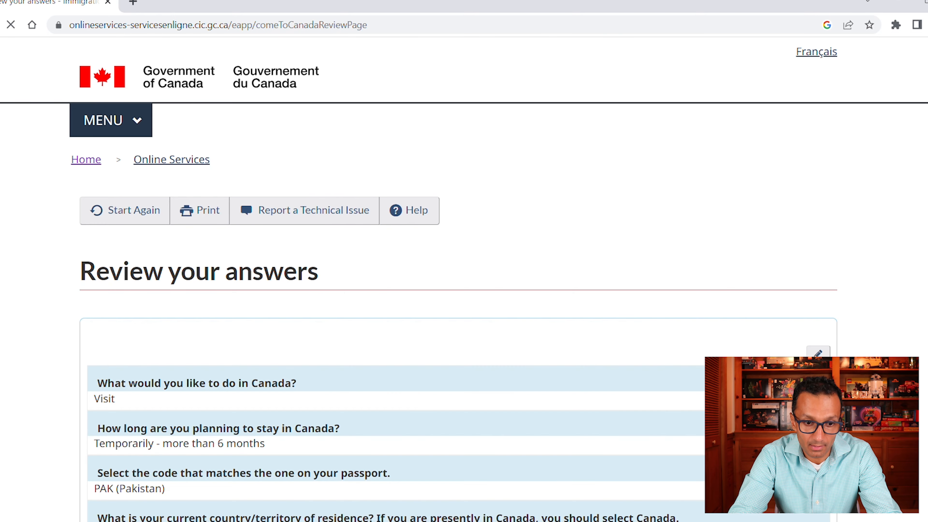
- Accept the reviewed answers and read through the submission instructions to reach the document checklist
scroll(459, 277, down, 20)
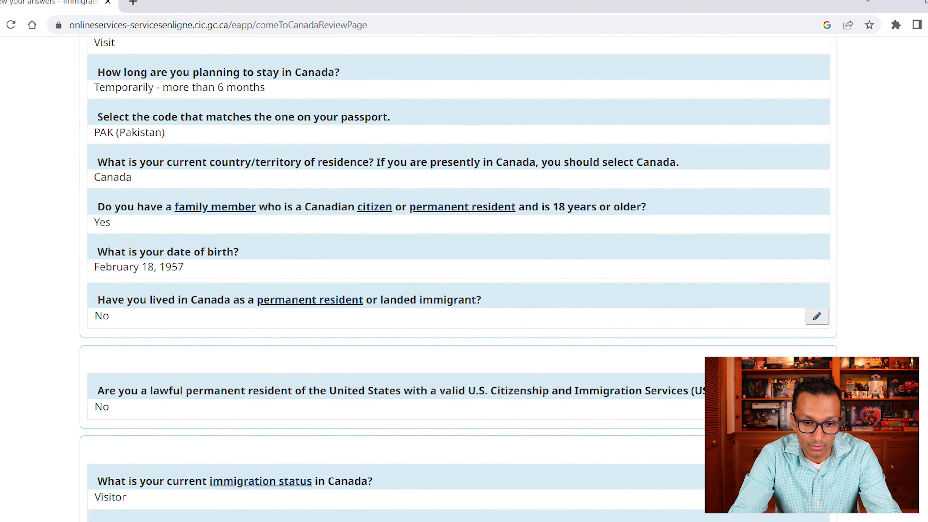
scroll(459, 278, down, 10)
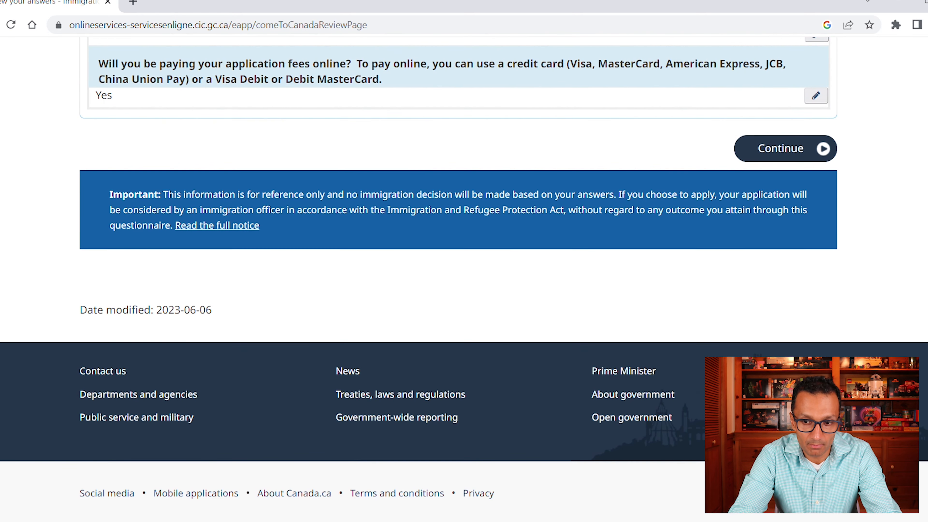
click(778, 156)
scroll(459, 278, down, 11)
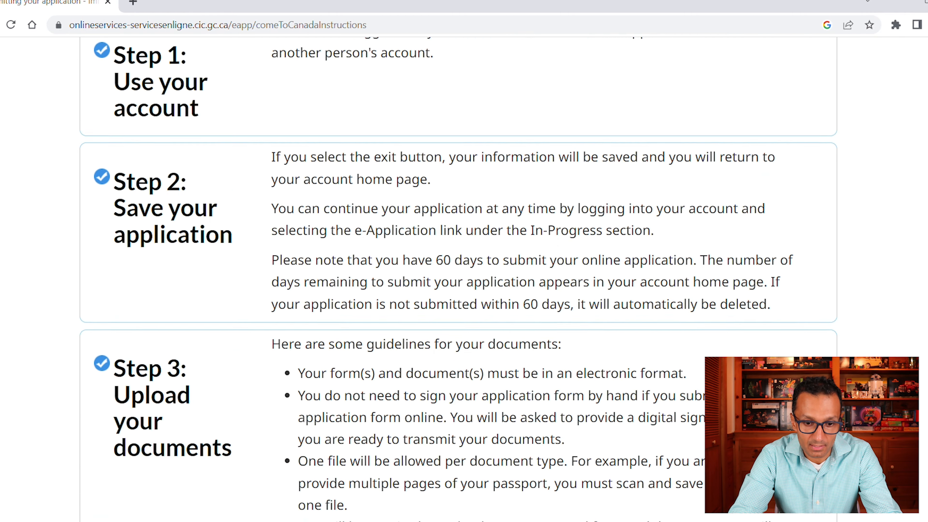
scroll(459, 278, up, 12)
scroll(459, 278, down, 13)
scroll(459, 278, down, 8)
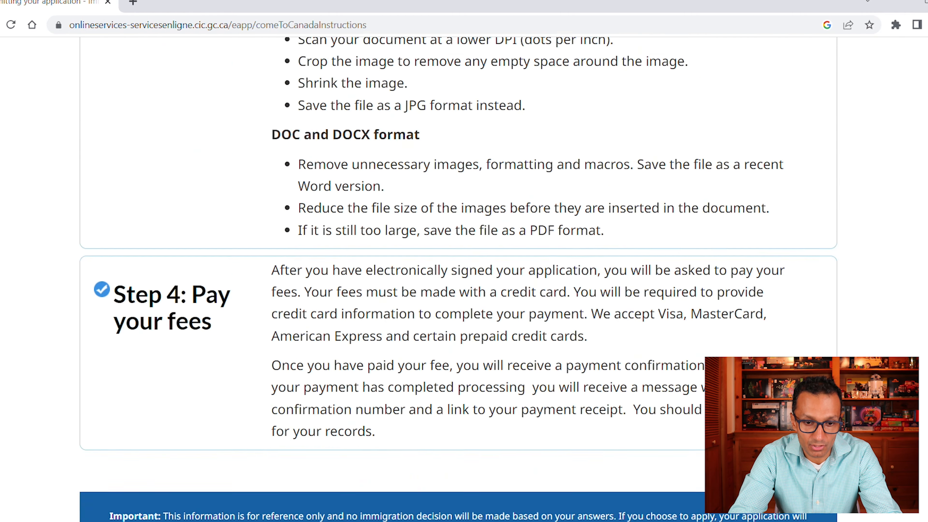
scroll(459, 277, up, 15)
scroll(459, 278, down, 7)
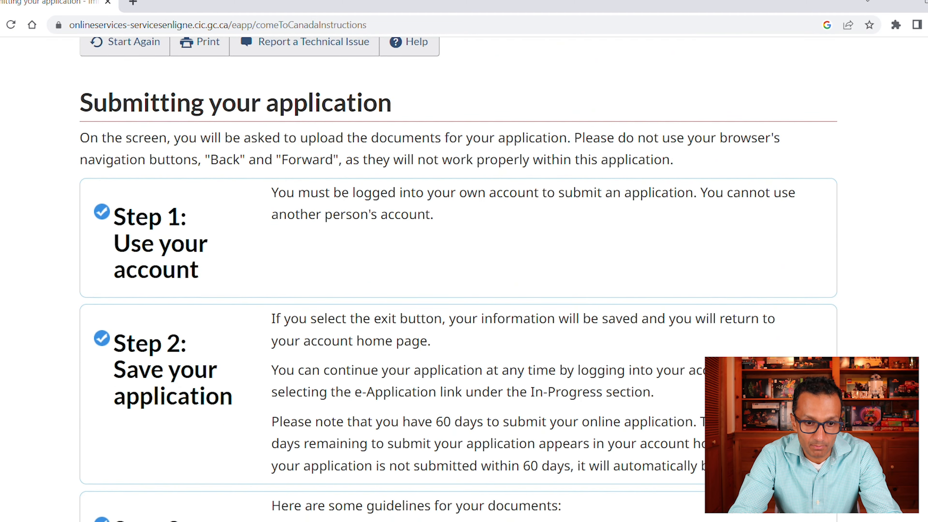
scroll(459, 278, down, 10)
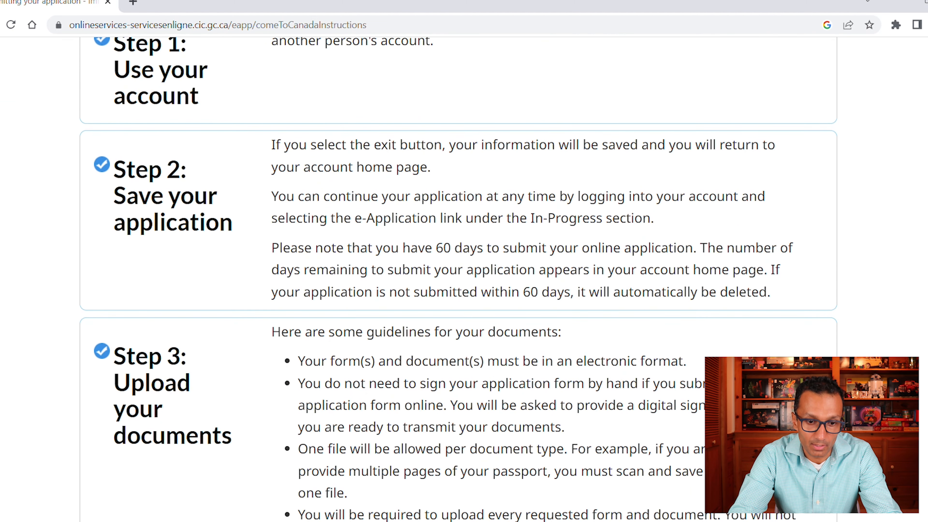
scroll(459, 278, down, 12)
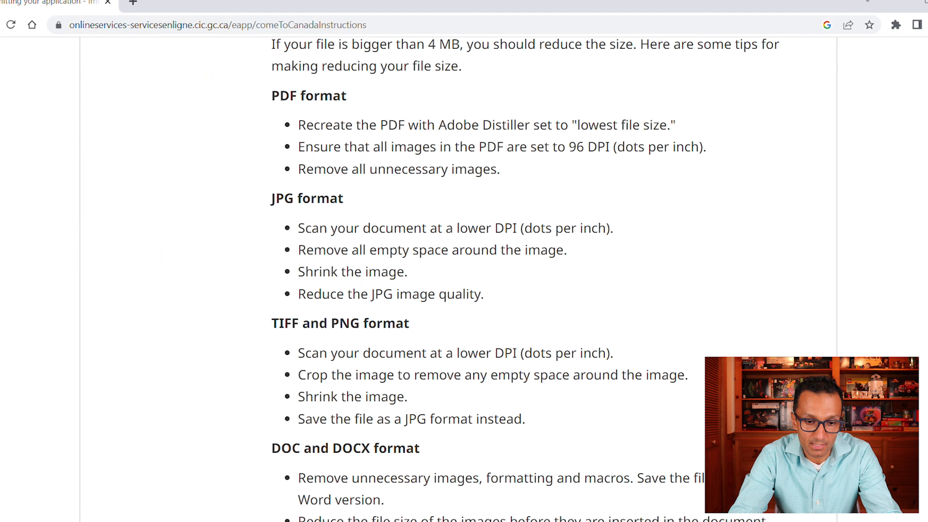
click(781, 340)
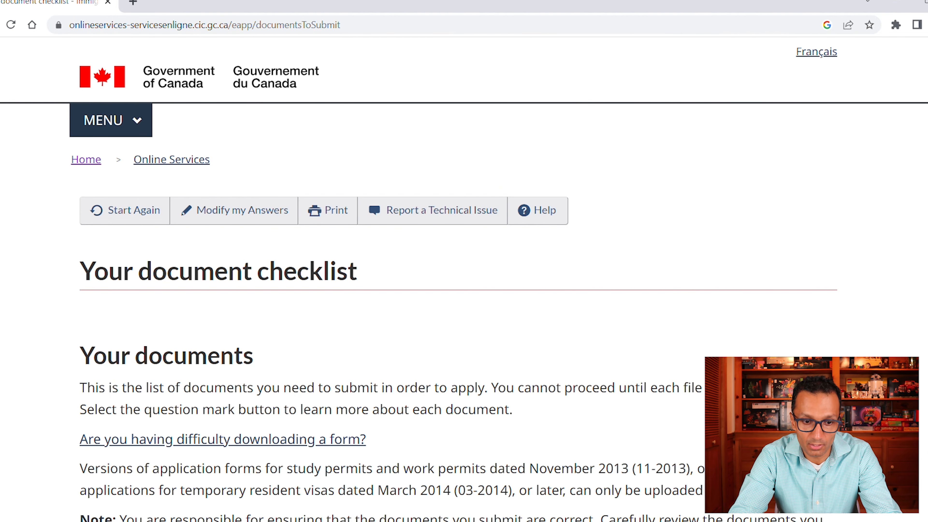
scroll(459, 278, down, 12)
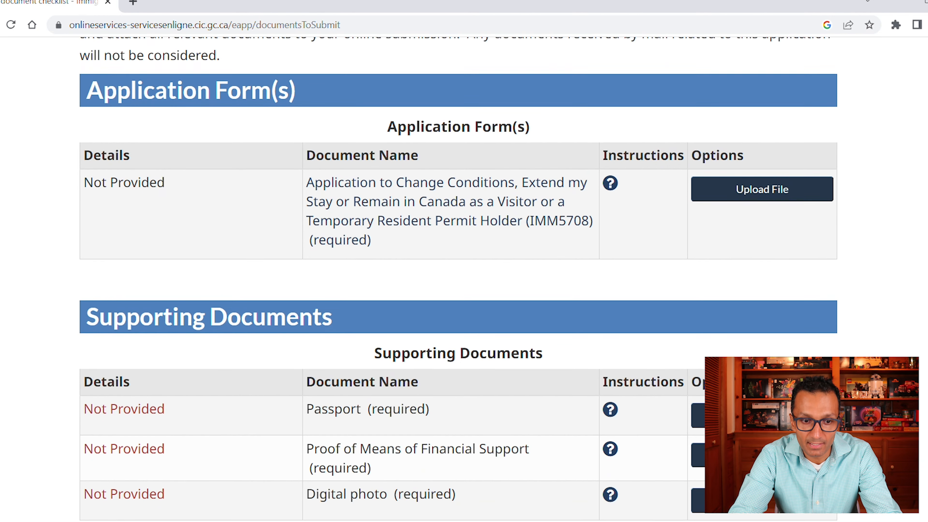
scroll(311, 100, down, 1)
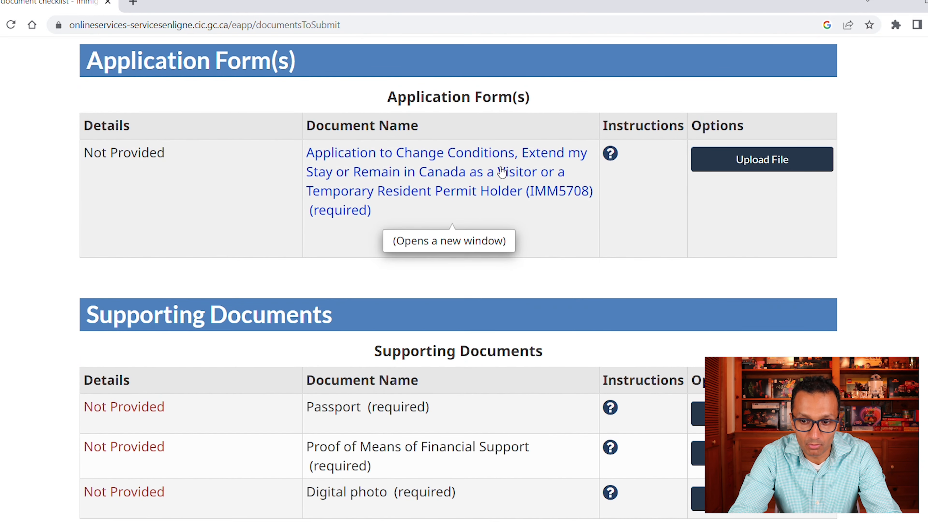
scroll(459, 278, down, 3)
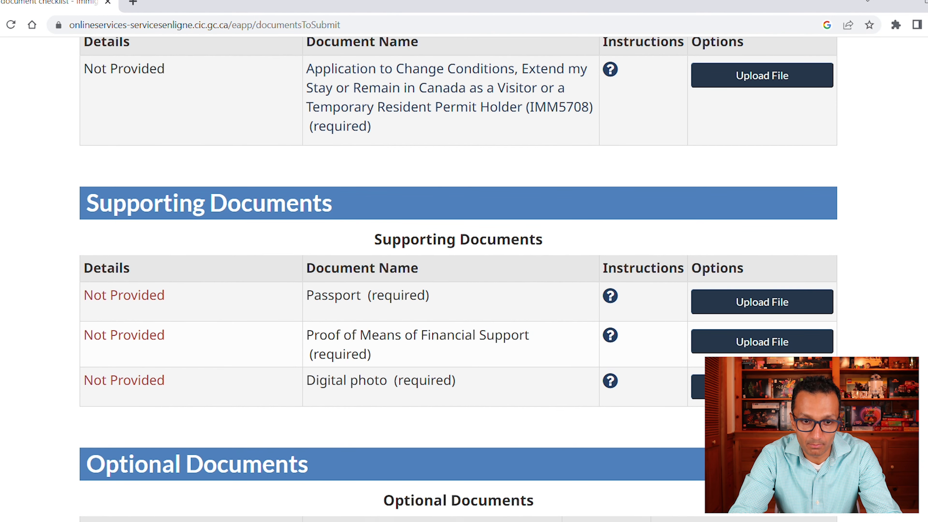
scroll(459, 278, up, 3)
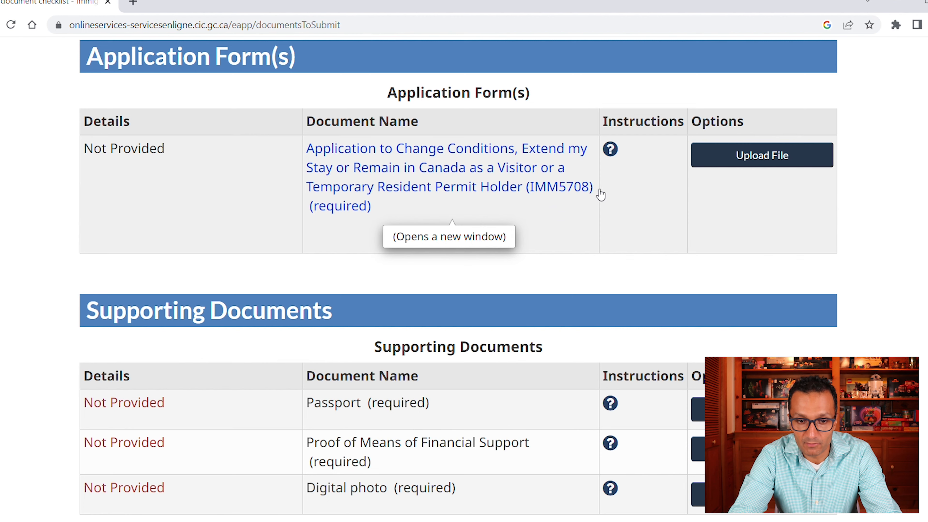
scroll(466, 264, down, 3)
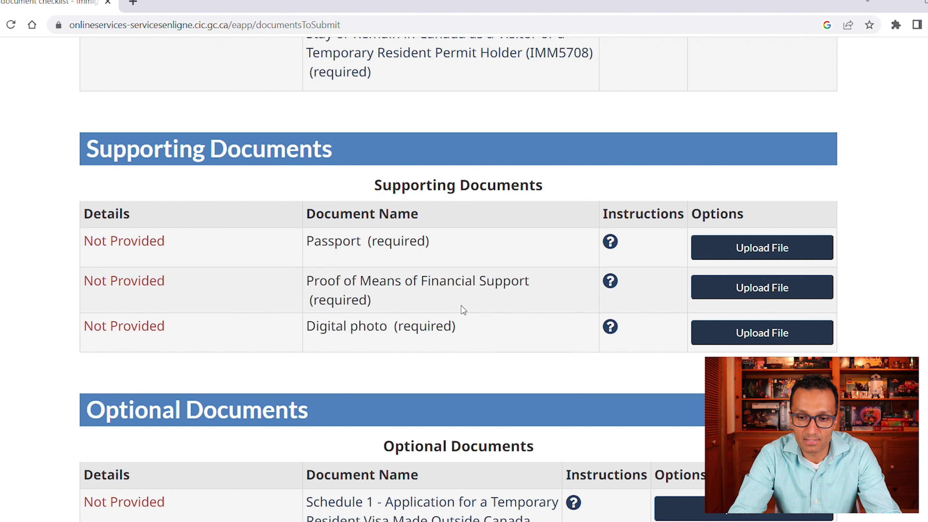
scroll(458, 278, down, 1)
scroll(459, 278, up, 4)
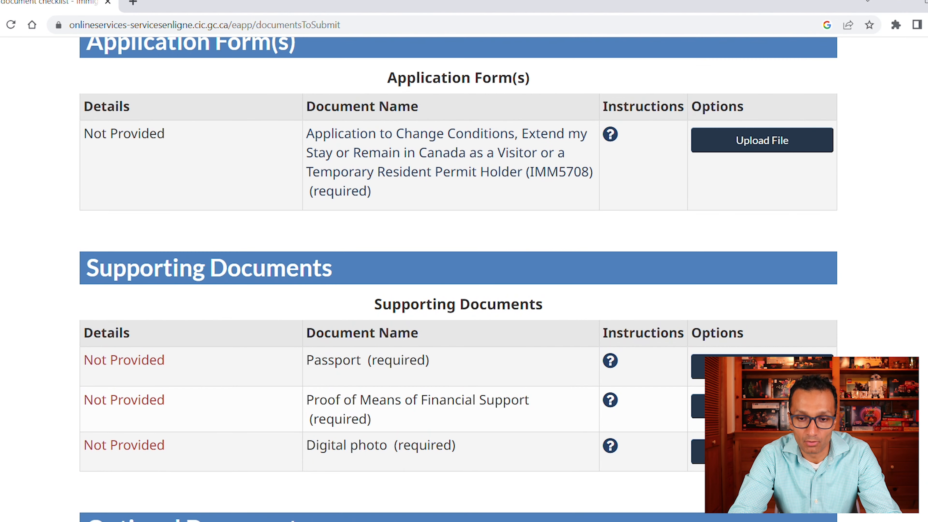
scroll(561, 250, up, 2)
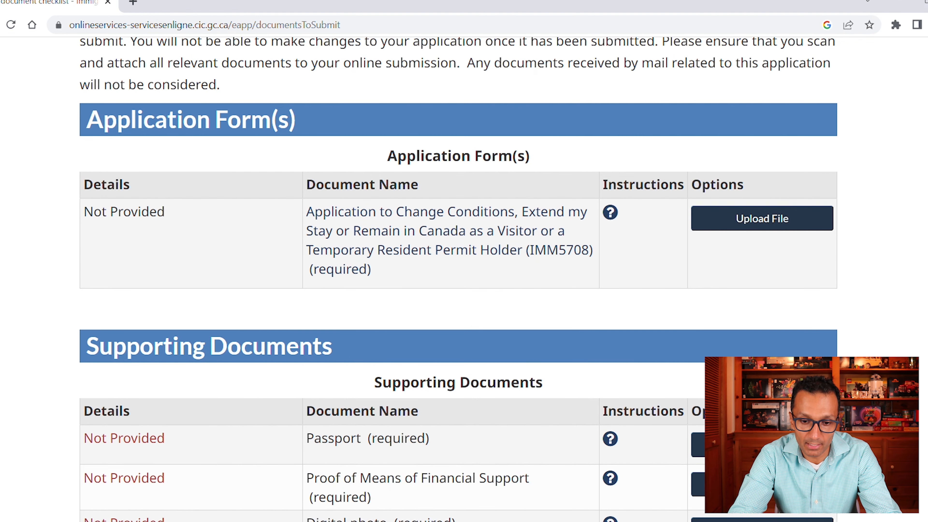
scroll(458, 278, down, 5)
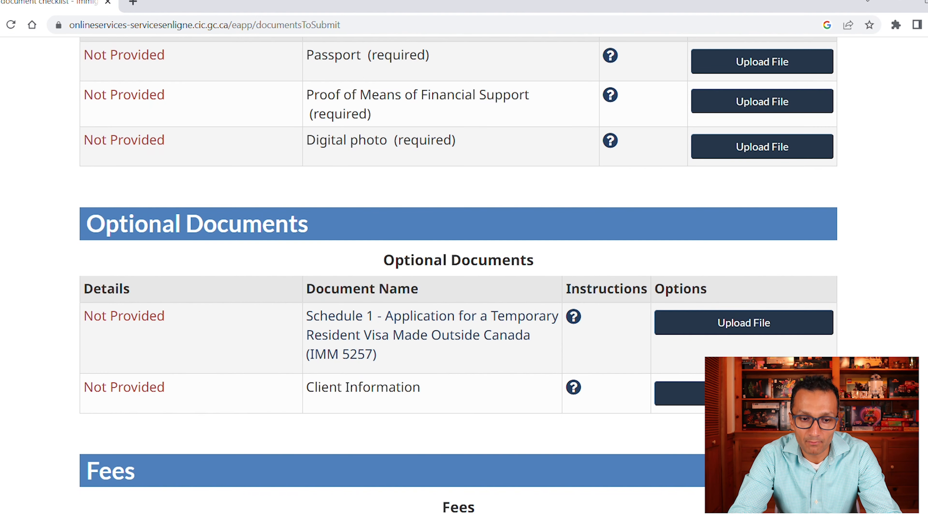
scroll(458, 278, down, 1)
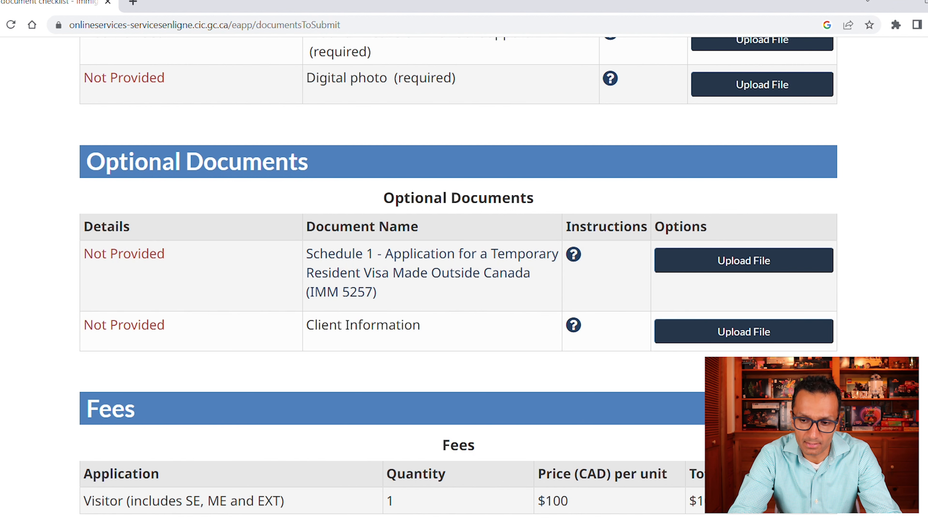
scroll(458, 278, up, 5)
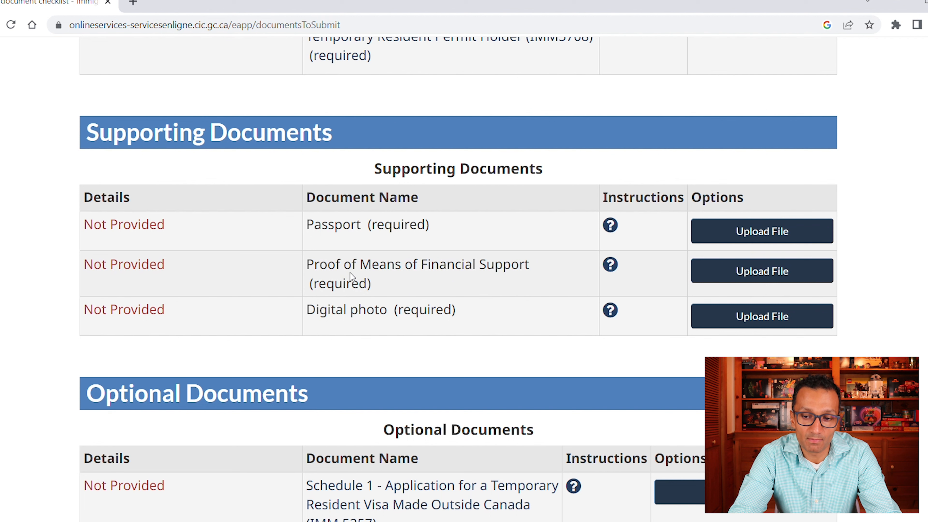
drag(497, 277, 592, 293)
click(510, 283)
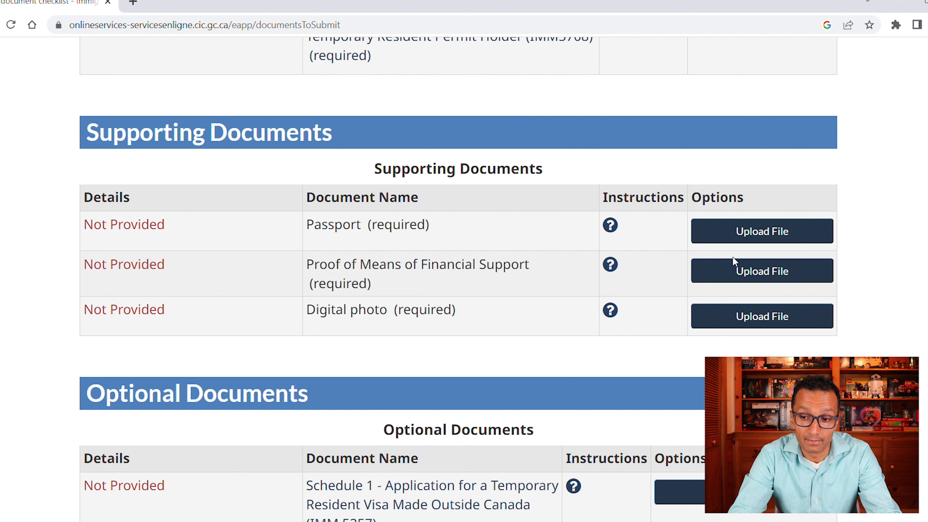
scroll(458, 278, down, 10)
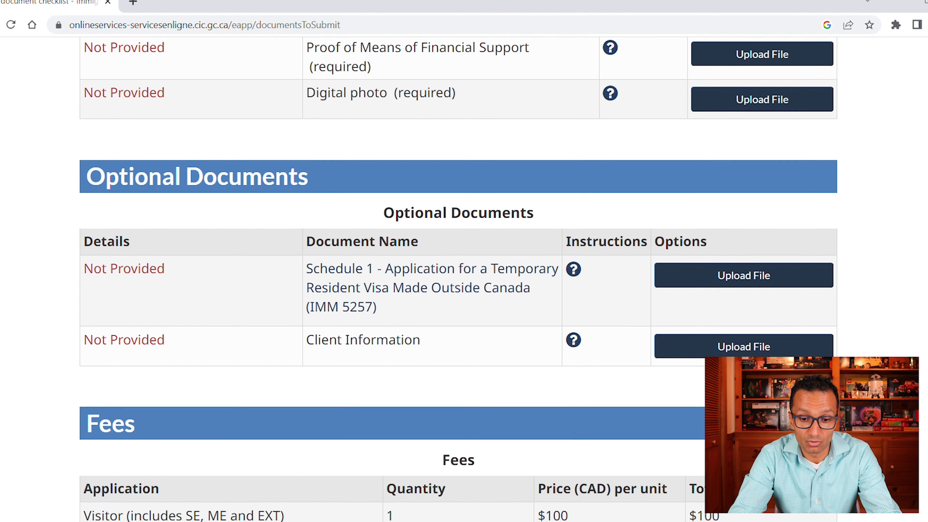
scroll(458, 278, down, 2)
scroll(459, 278, up, 11)
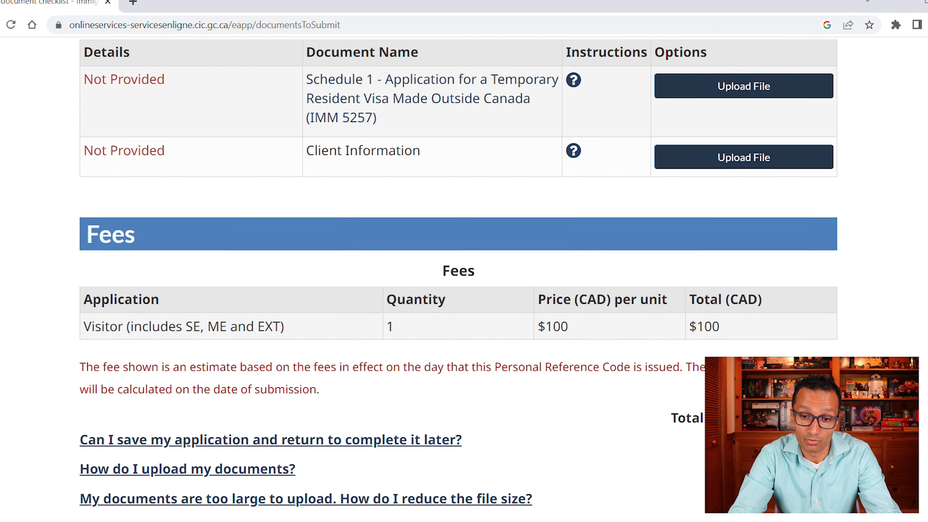
scroll(458, 278, up, 8)
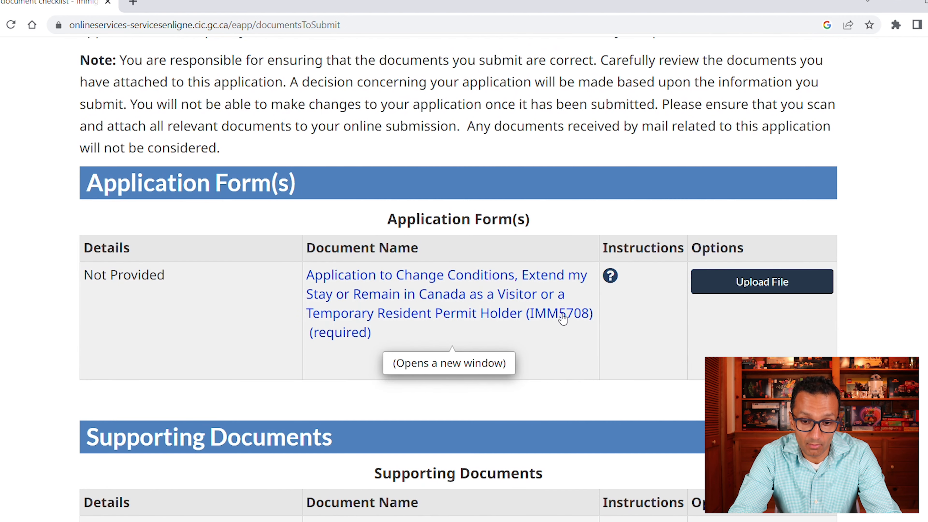
- Download the IMM5708 form PDF after it fails to display in the browser
click(563, 319)
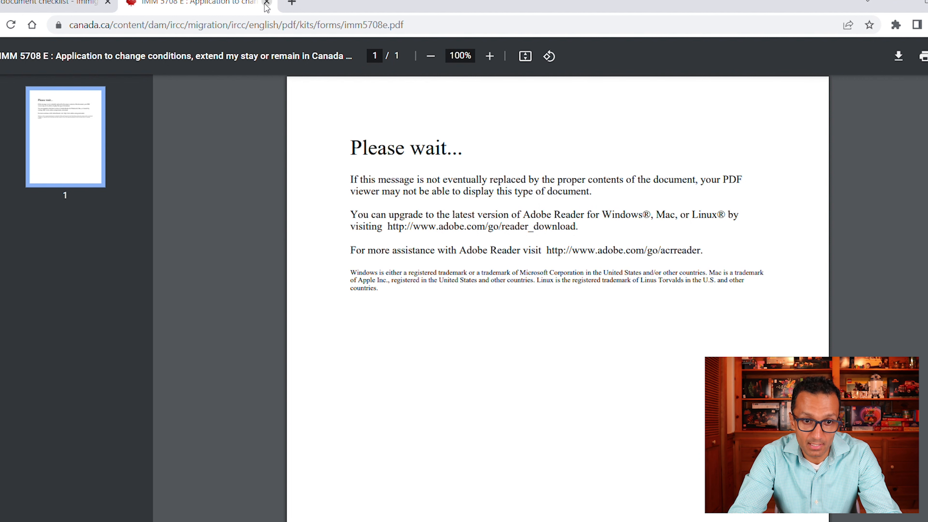
click(59, 4)
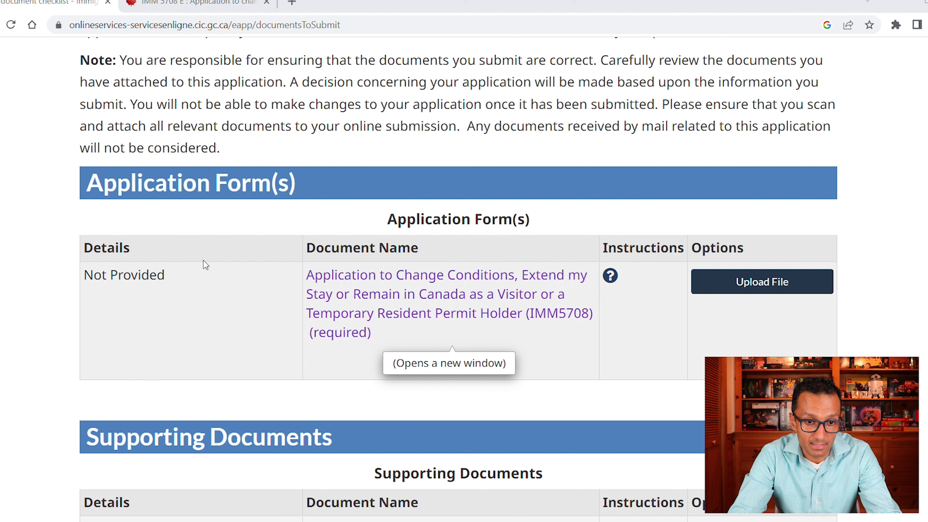
click(356, 295)
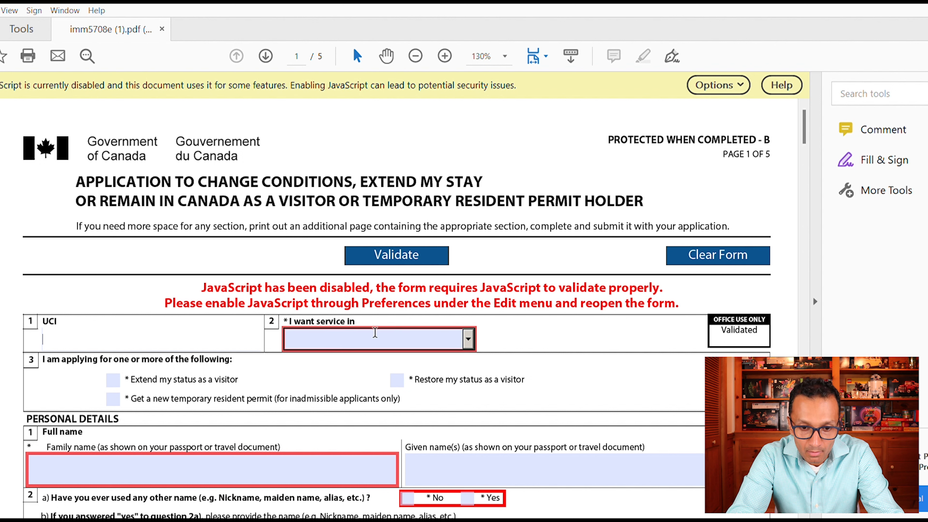
- Choose English as the service language and apply to extend status as a visitor
click(468, 338)
click(413, 368)
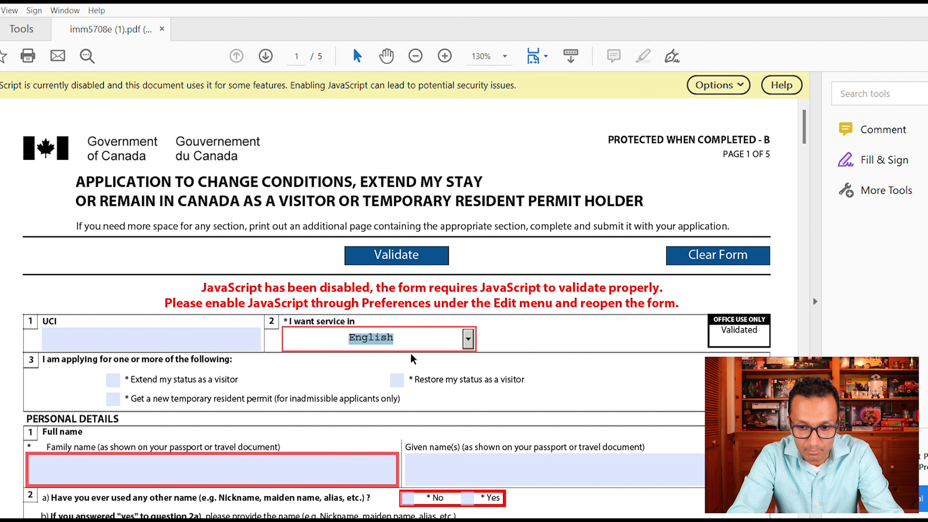
scroll(807, 120, down, 3)
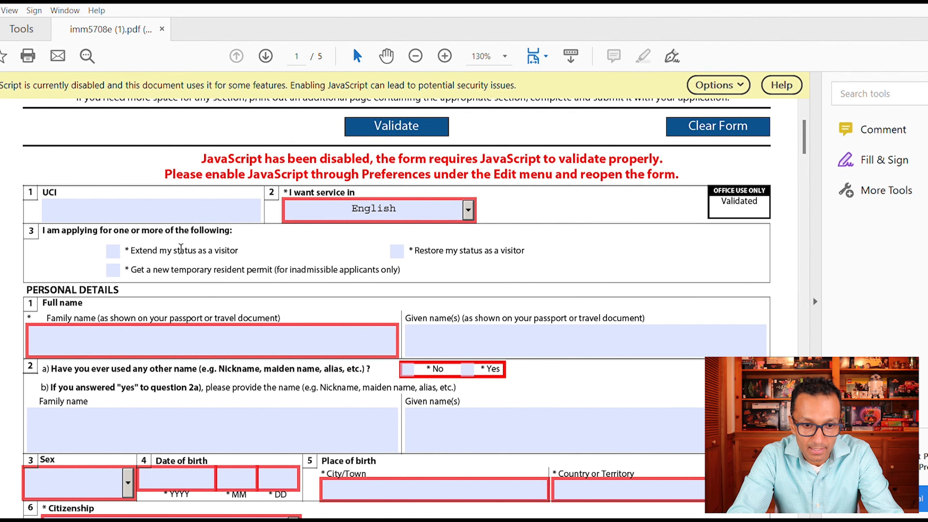
click(116, 244)
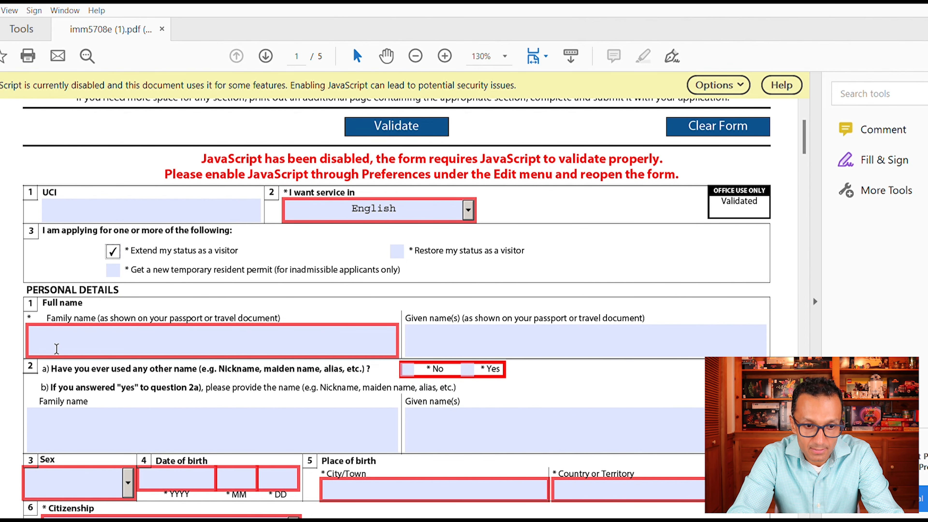
- Enter the applicant's family and given names and answer No to other names used
click(106, 346)
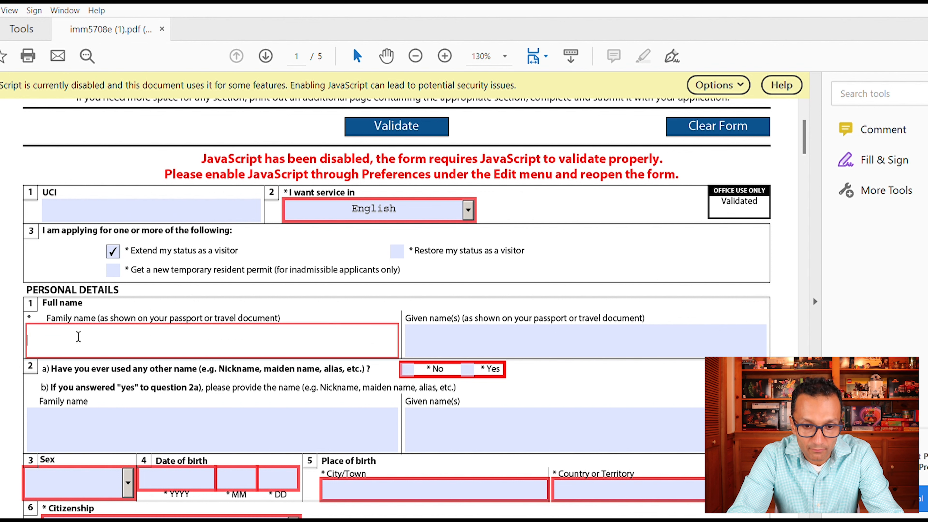
key(Tab)
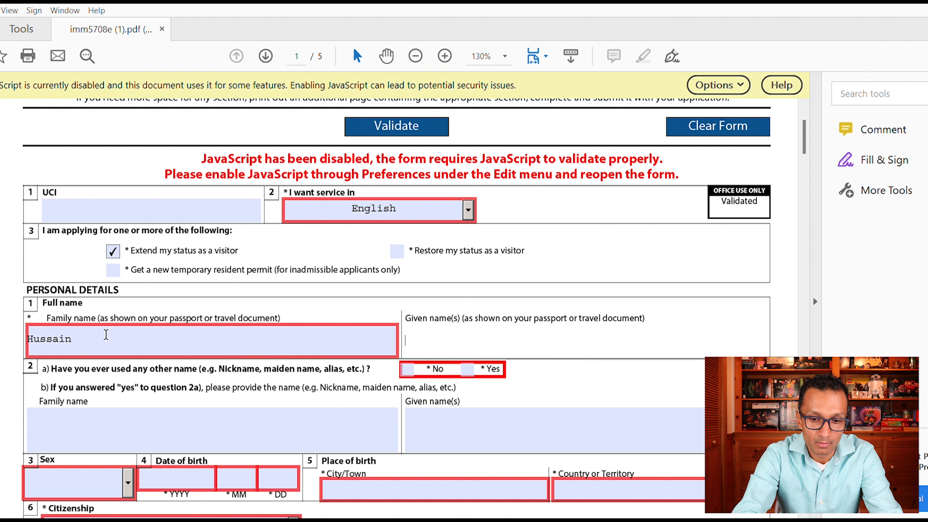
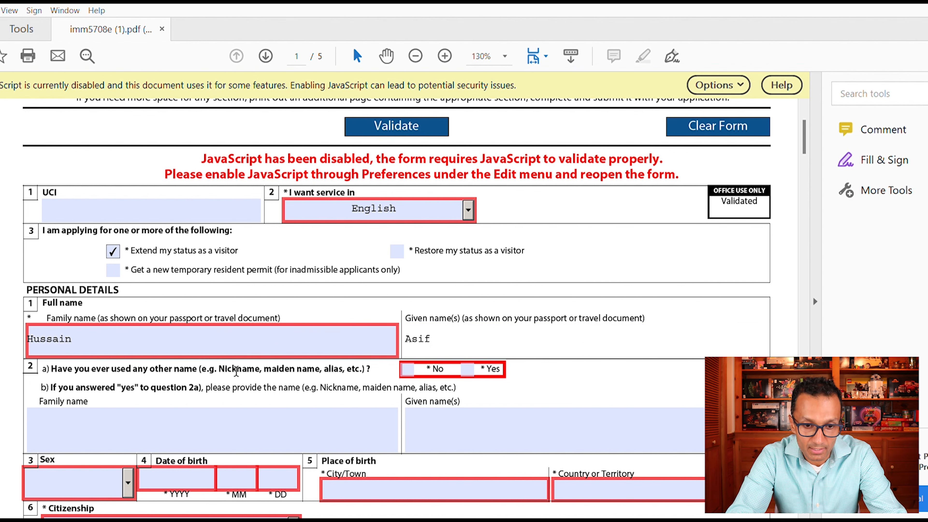
click(407, 370)
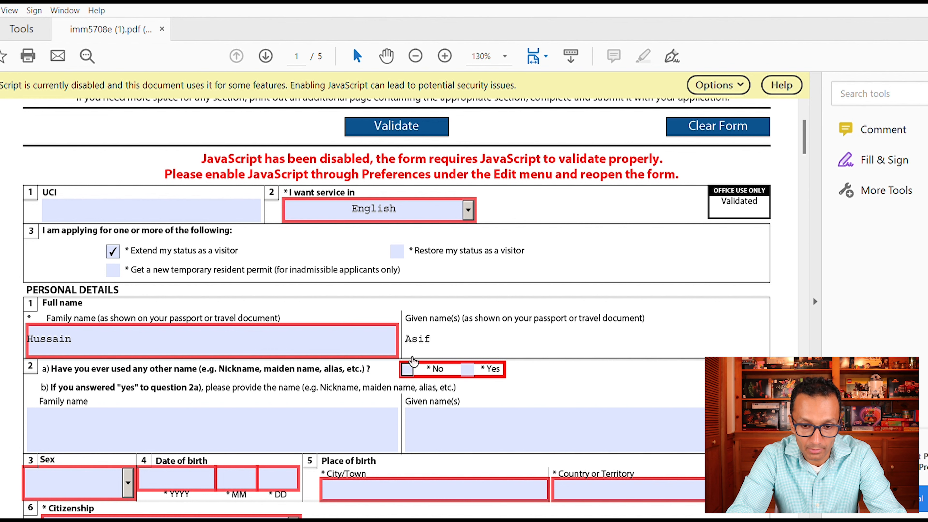
scroll(402, 256, down, 8)
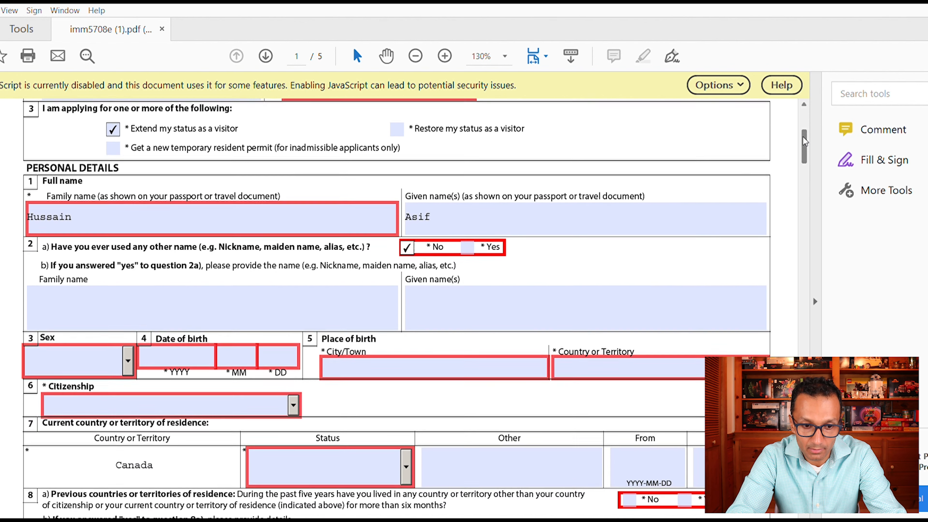
click(128, 205)
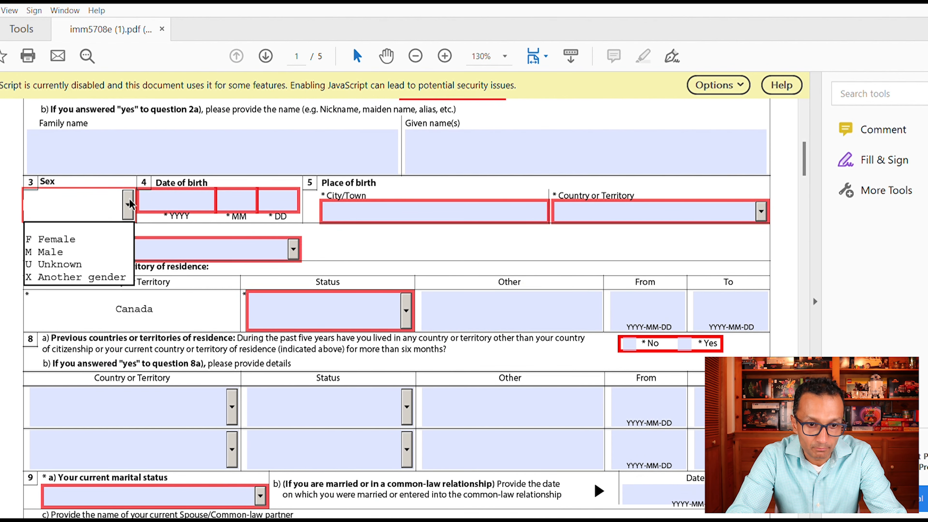
click(73, 248)
click(190, 200)
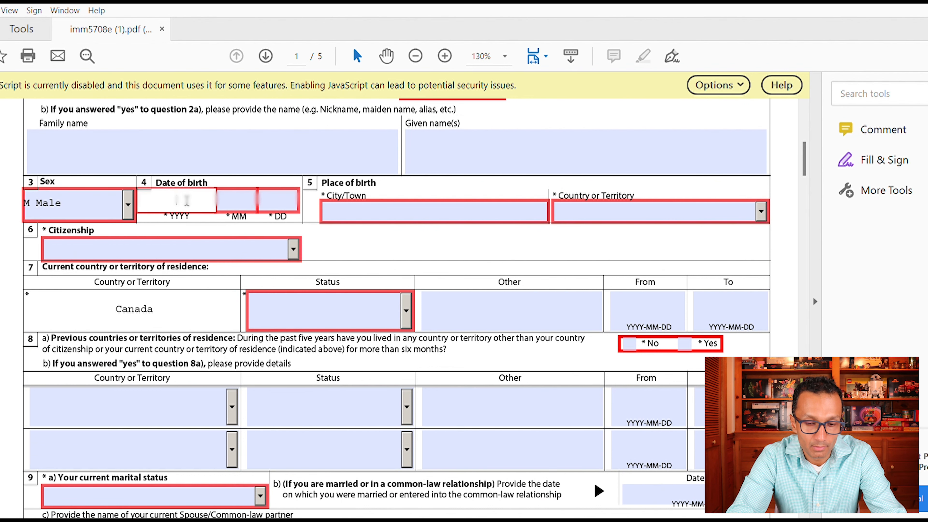
key(Tab)
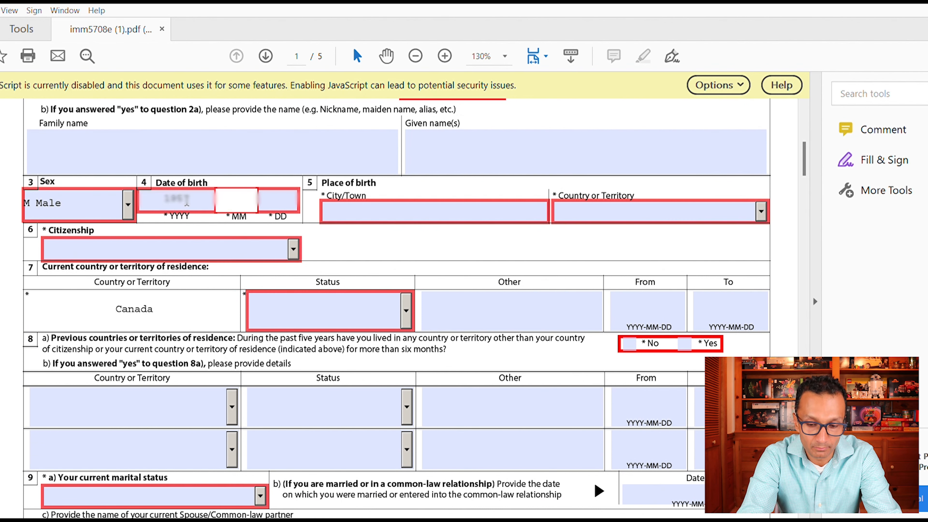
key(Tab)
- Enter Quetta as the city of birth and Pakistan as birth country and citizenship
click(395, 204)
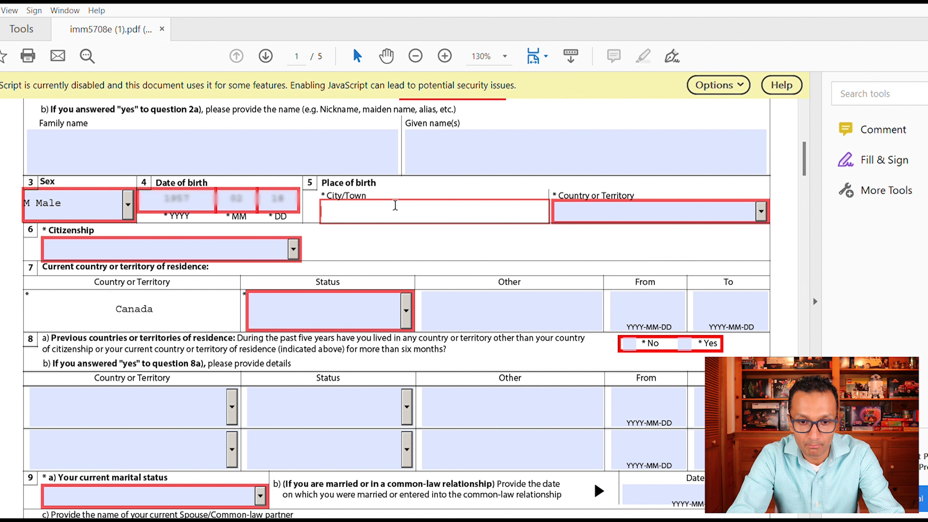
text(Quetta)
click(630, 210)
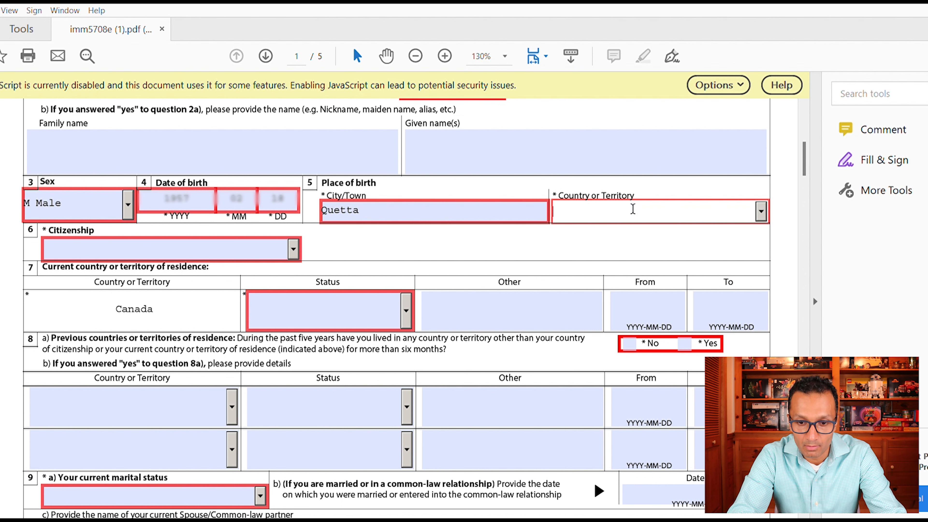
click(761, 210)
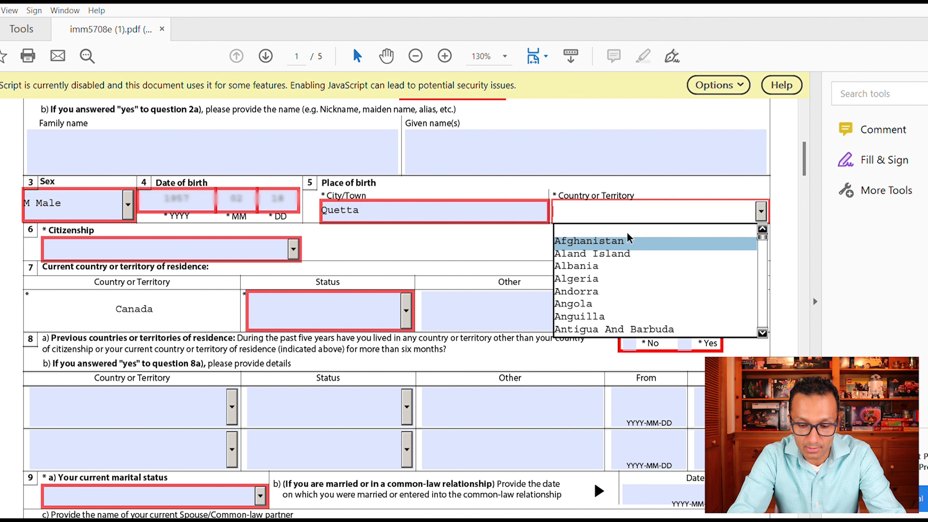
text(Pakistan)
key(Return)
click(289, 248)
text(P)
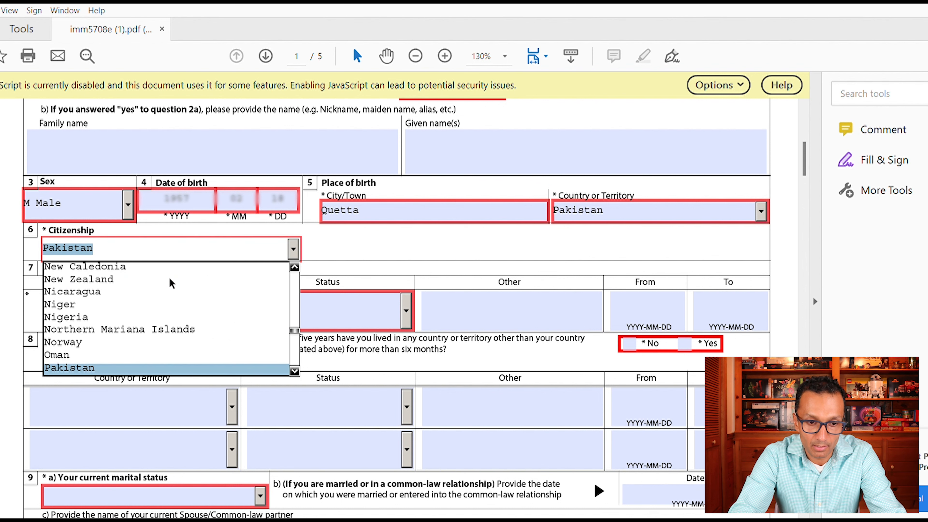
key(Return)
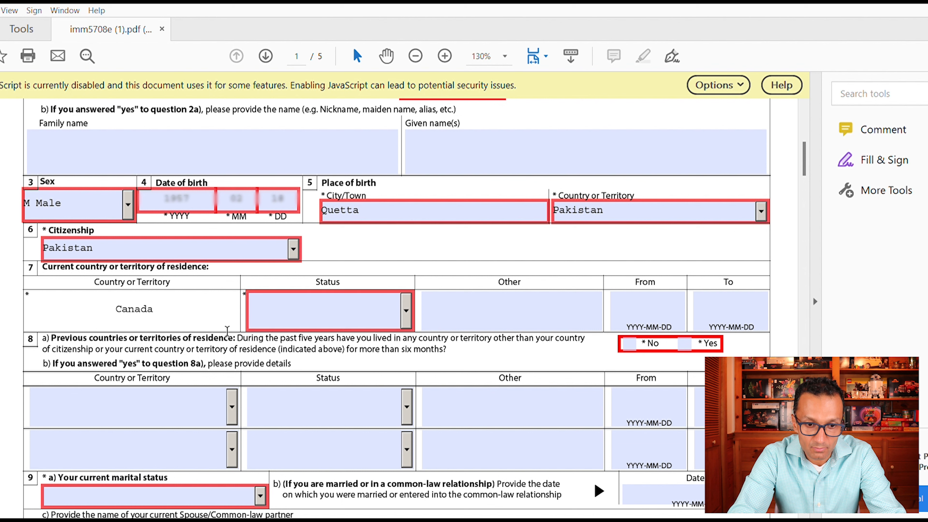
click(407, 309)
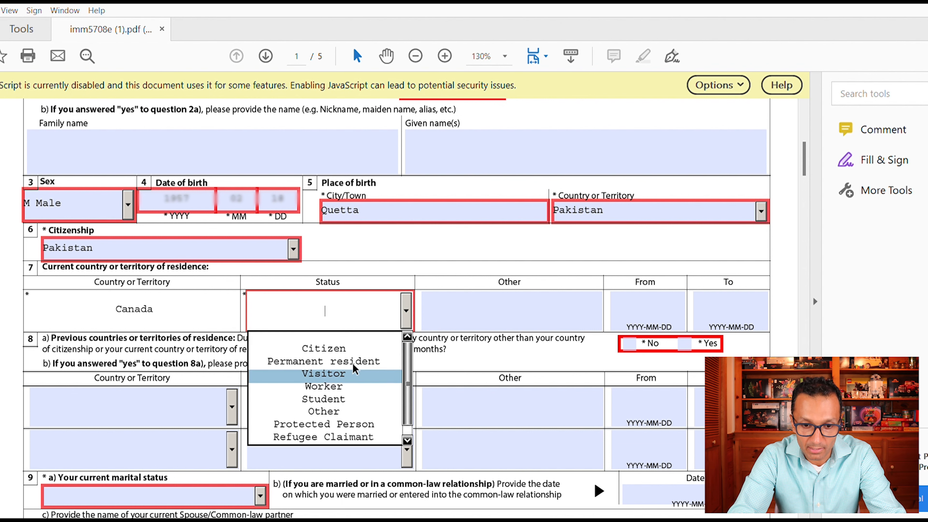
- Choose Visitor as the current status and enter 'Visit Family' as the other detail
click(352, 372)
click(488, 302)
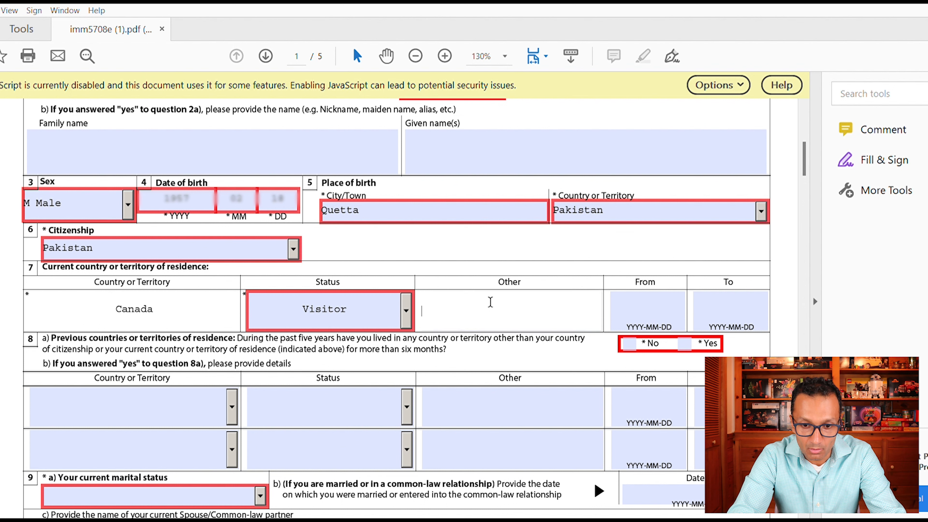
text(Visit Family)
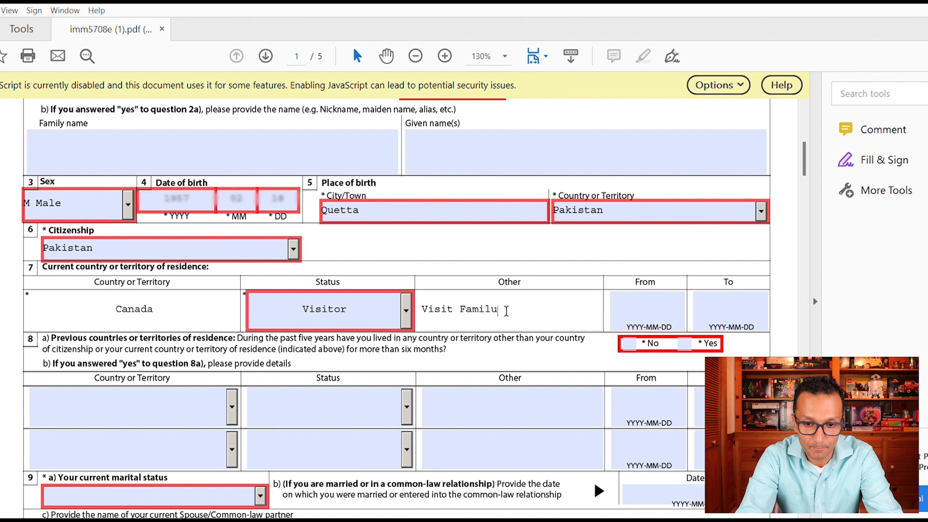
key(BackSpace)
text(y)
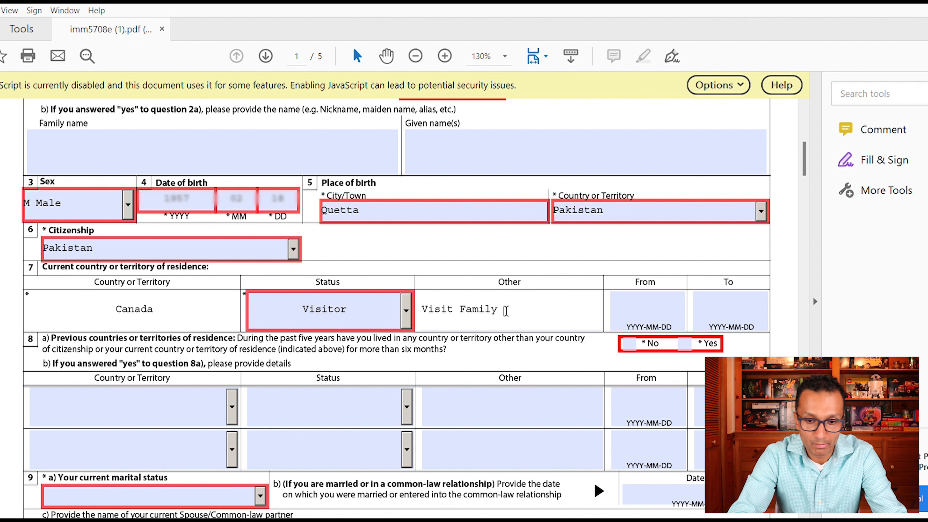
click(676, 291)
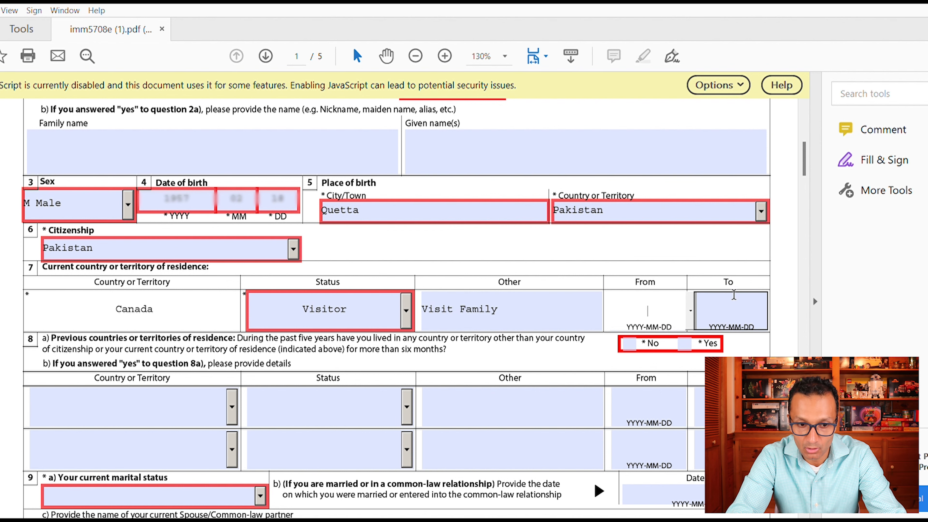
drag(806, 149, 807, 159)
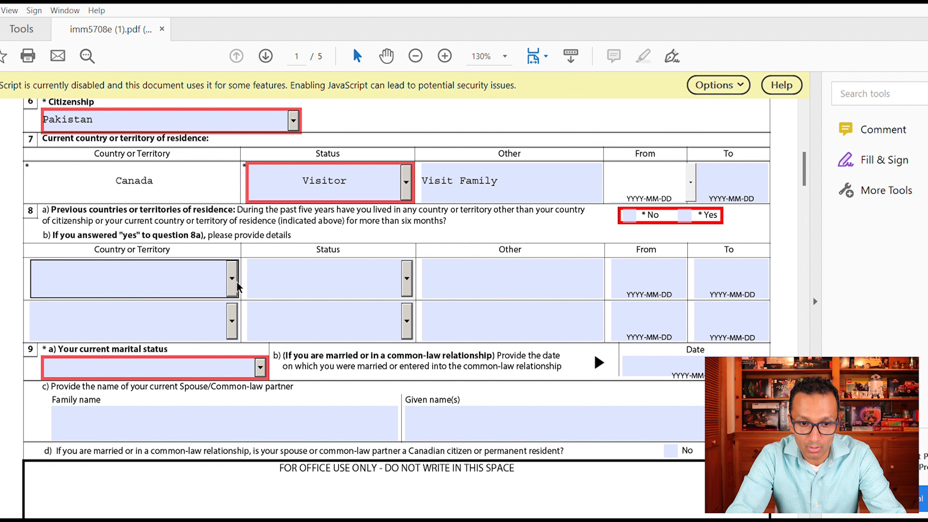
scroll(805, 166, down, 5)
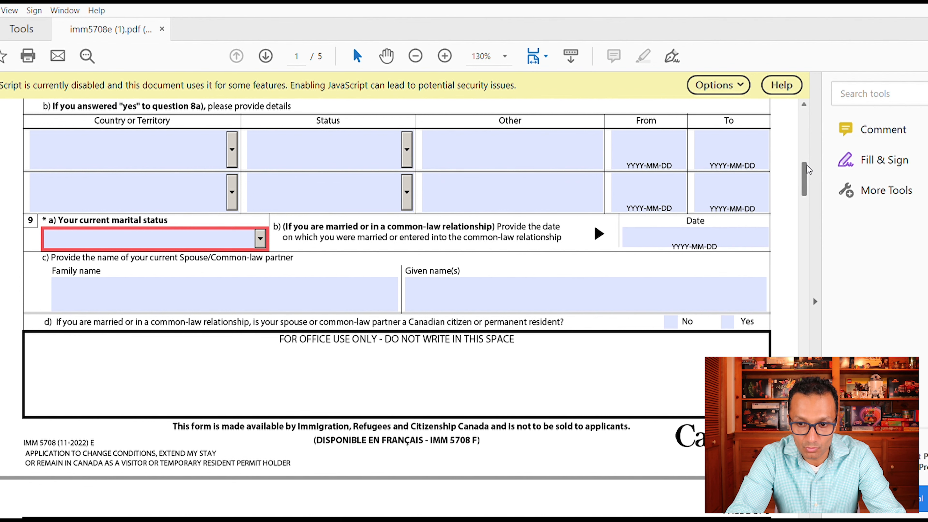
drag(807, 166, 807, 174)
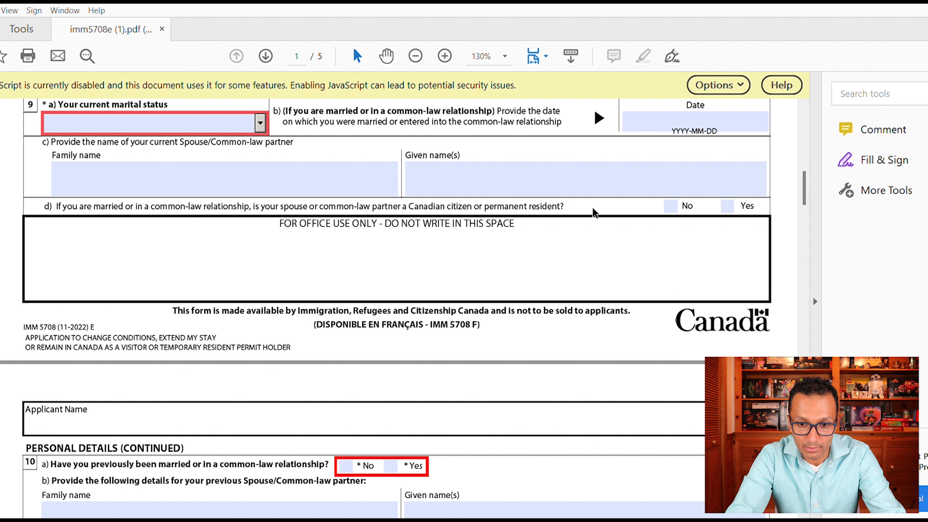
scroll(804, 173, down, 3)
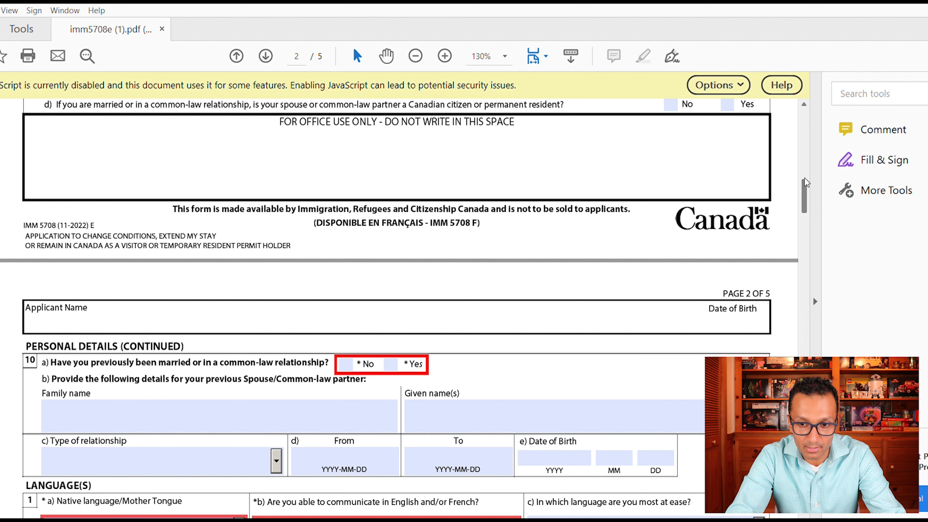
- Check No for question 9d on the partner's Canadian status, leaving relationship type blank
click(671, 105)
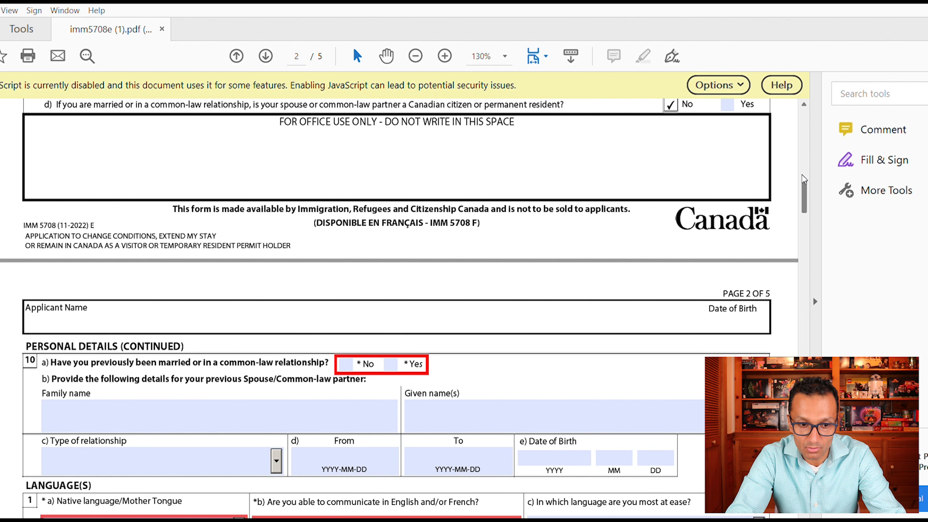
scroll(804, 198, down, 5)
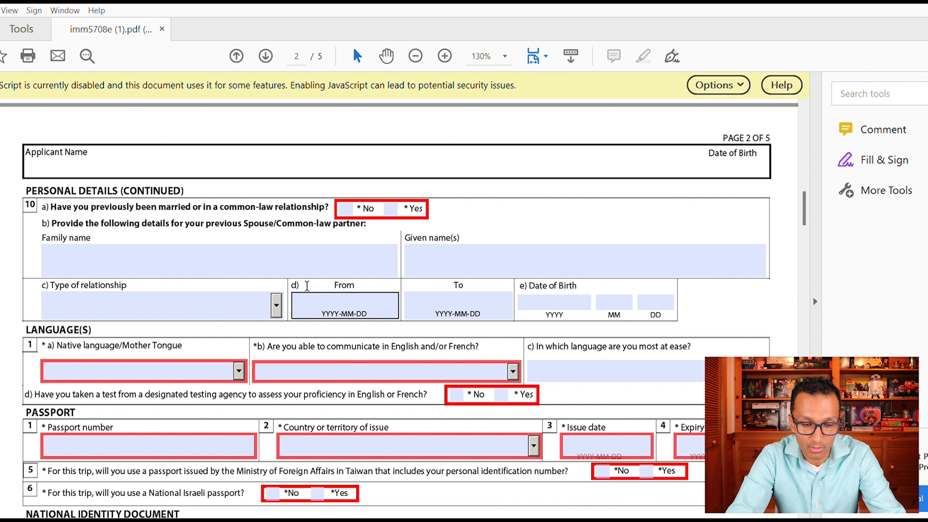
click(276, 302)
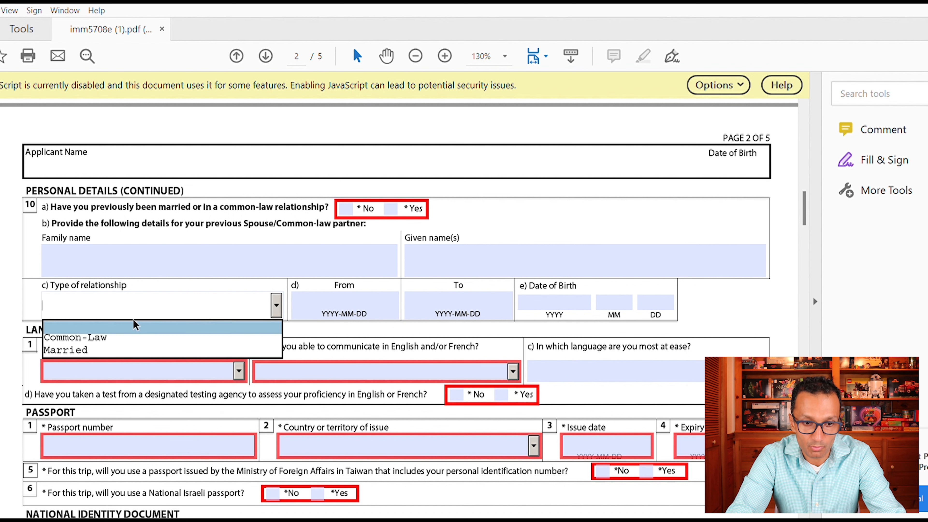
click(333, 294)
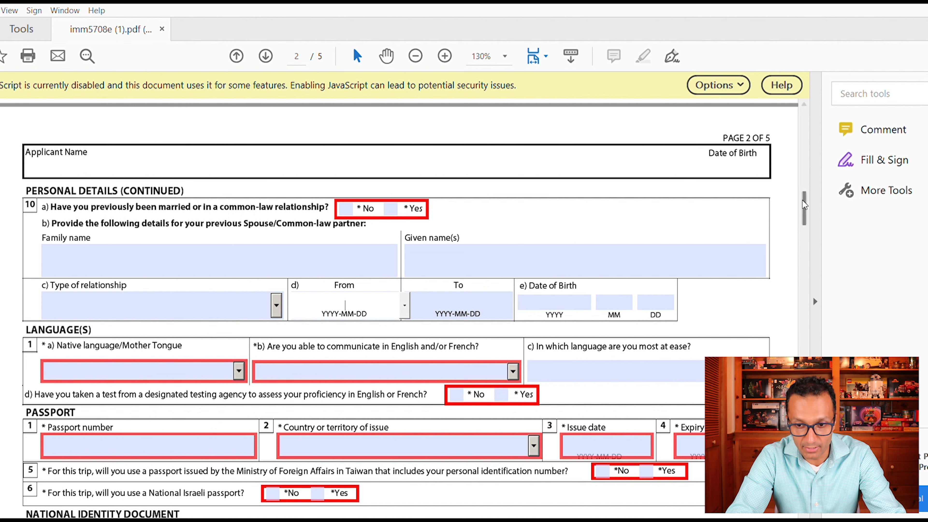
drag(804, 198, 803, 214)
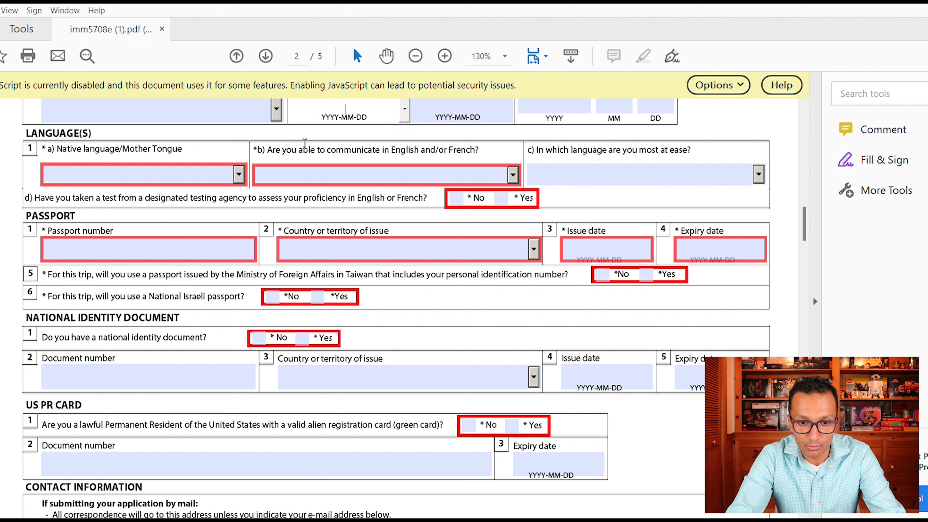
- Set English as the communication and most-comfortable language, and answer No to the language test
click(511, 168)
click(273, 203)
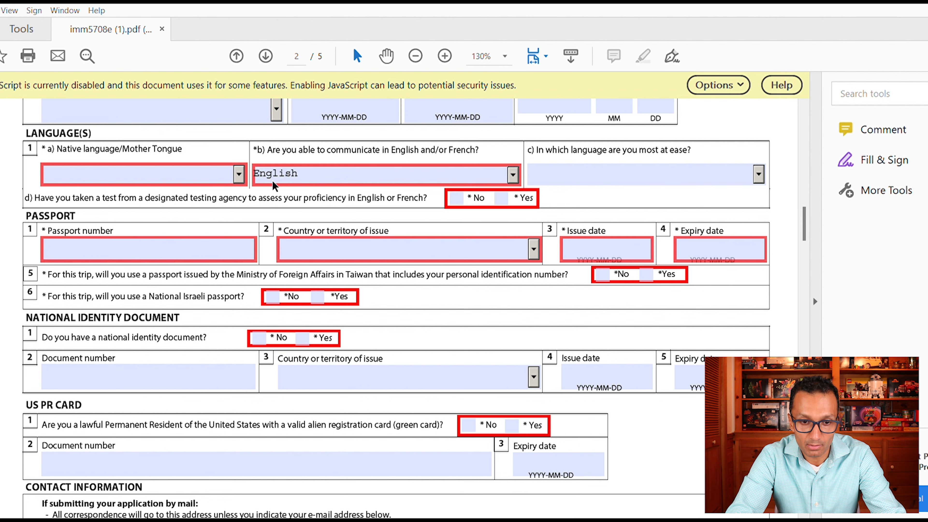
click(239, 173)
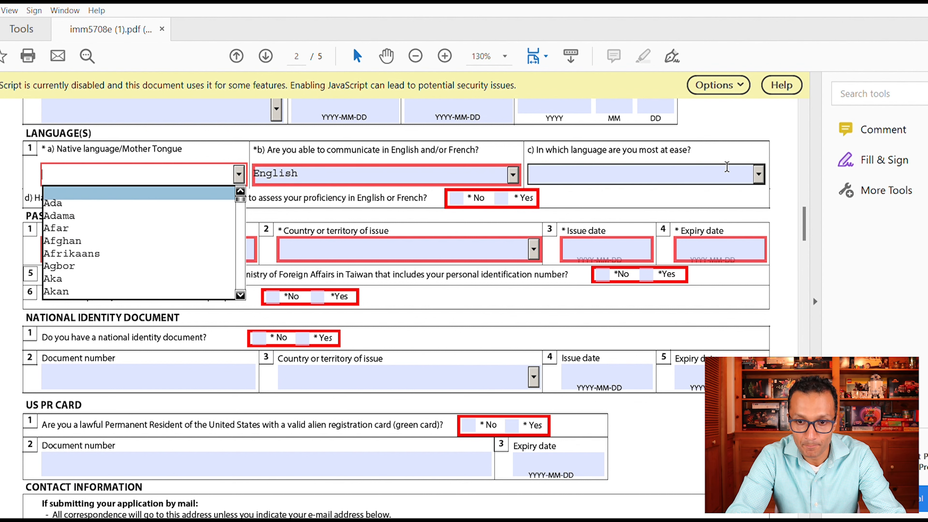
click(760, 169)
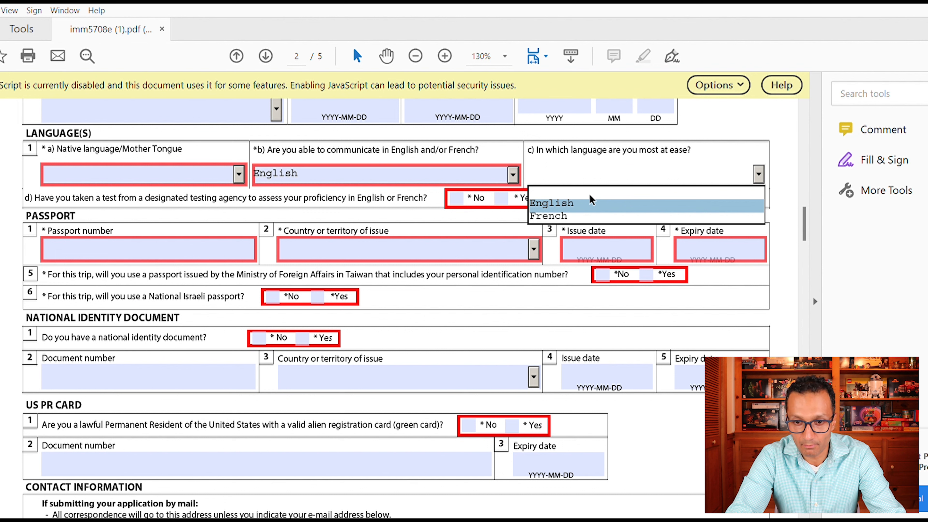
click(591, 202)
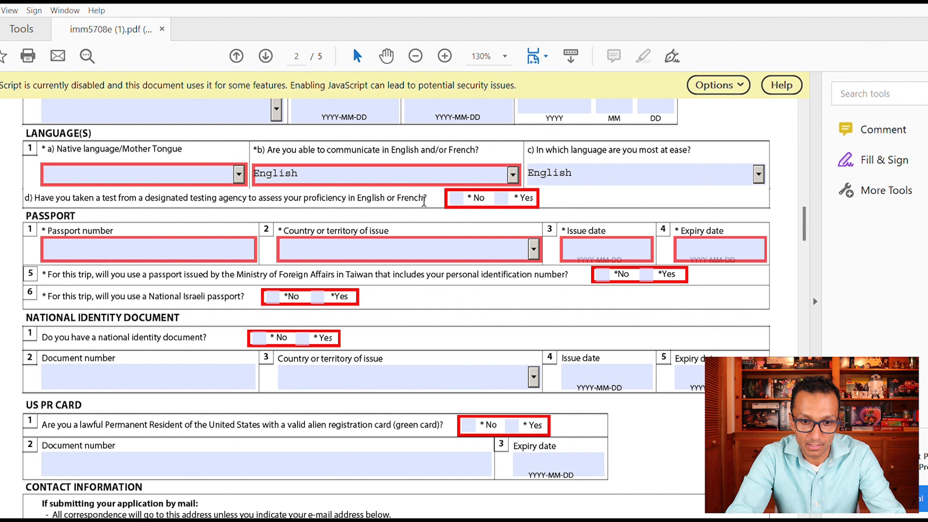
click(456, 197)
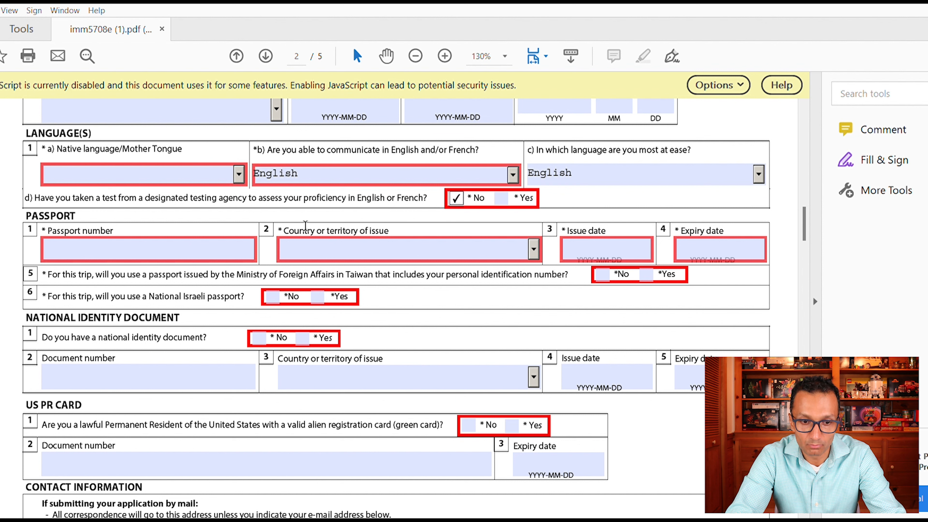
- Answer No to National Israeli passport, Yes to national identity document, and No to US green card
click(69, 242)
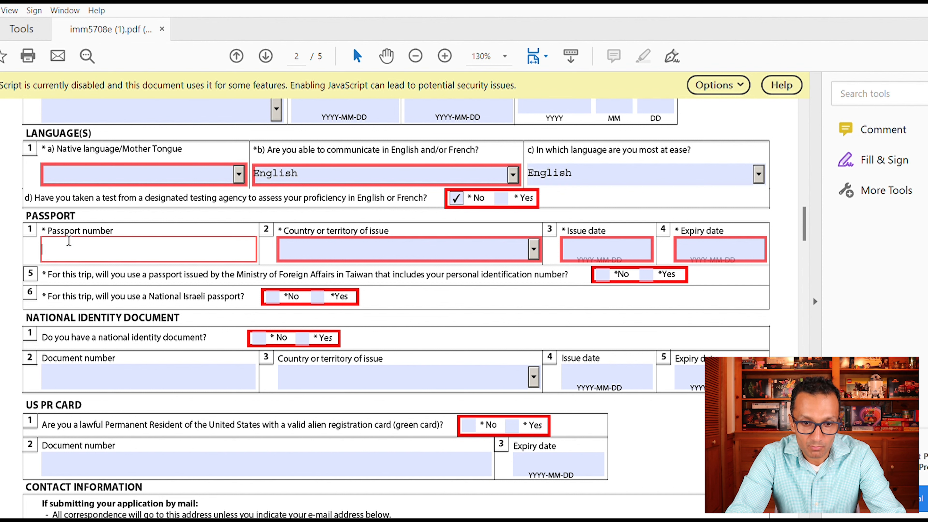
click(352, 245)
click(607, 241)
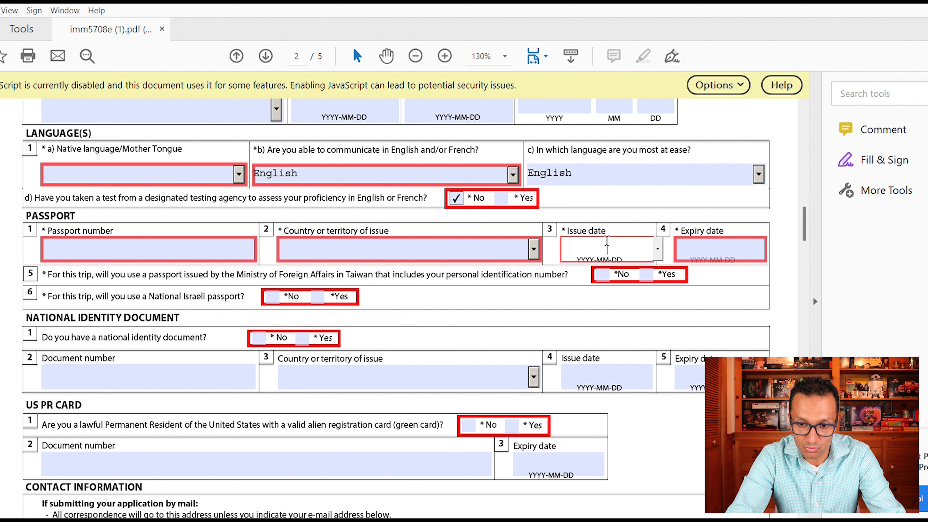
click(712, 247)
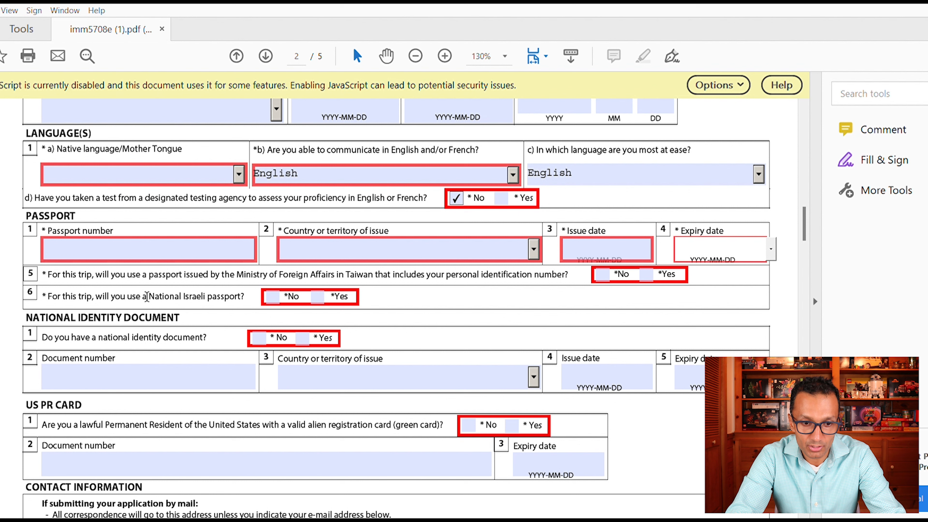
click(280, 291)
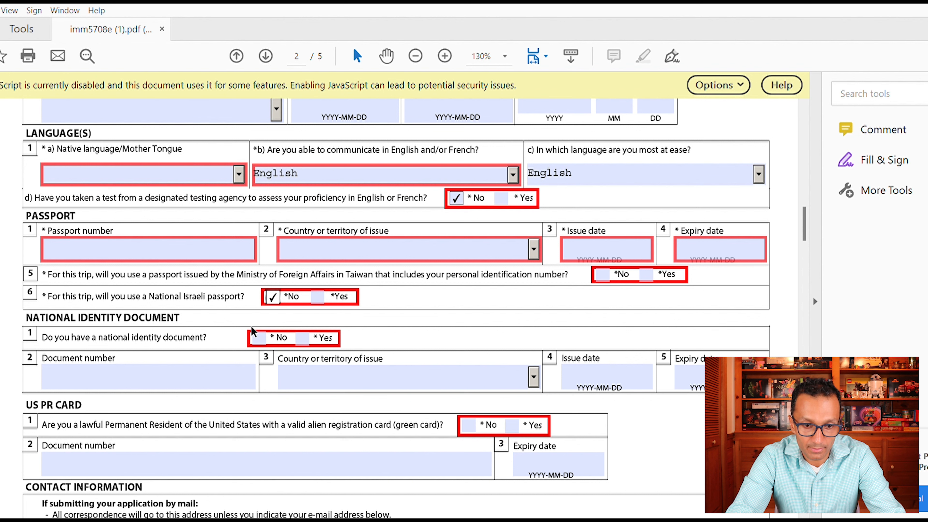
click(301, 337)
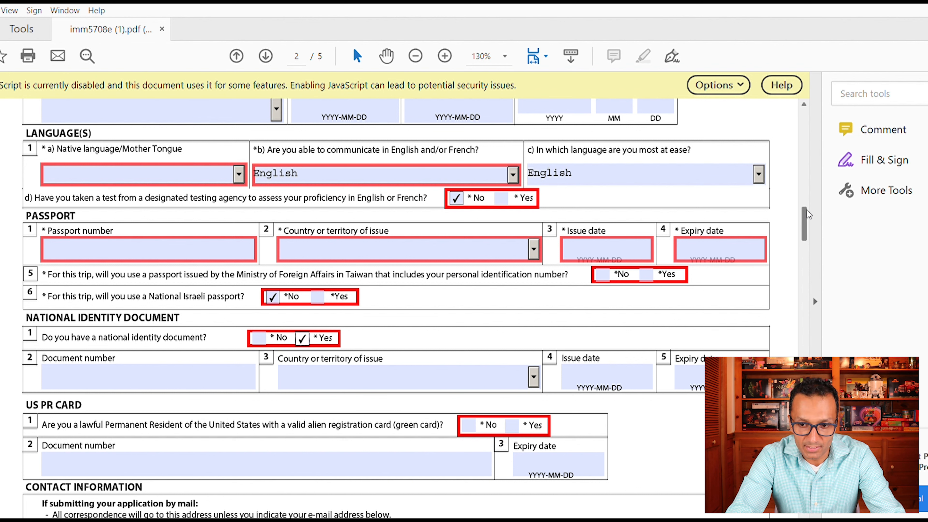
drag(805, 210, 805, 219)
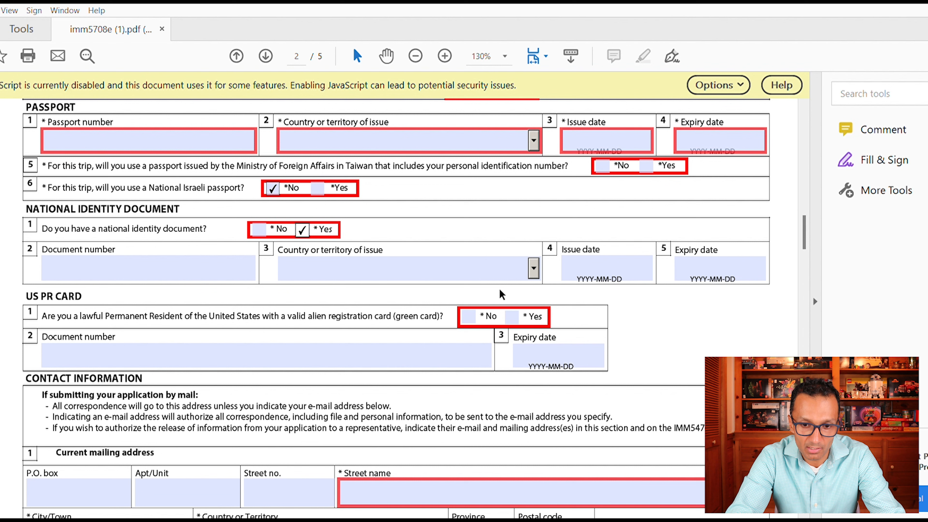
click(469, 316)
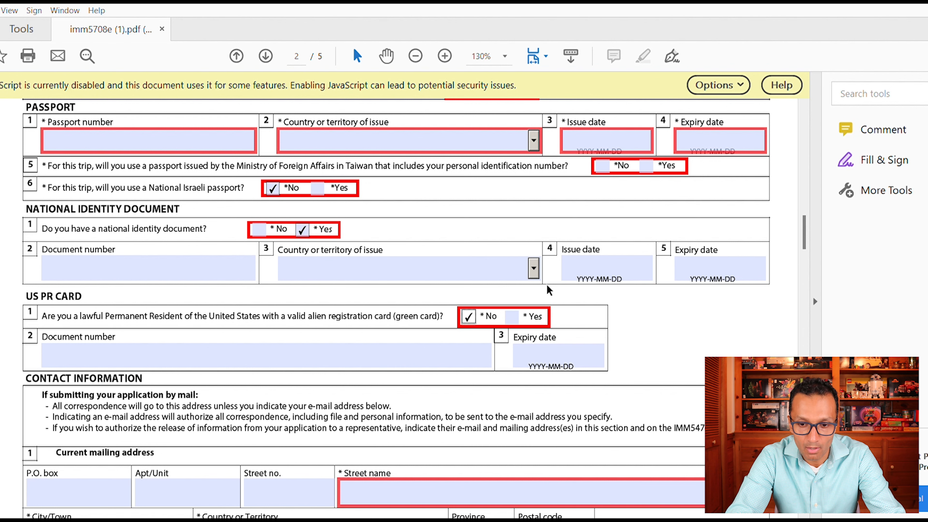
drag(803, 224, 805, 240)
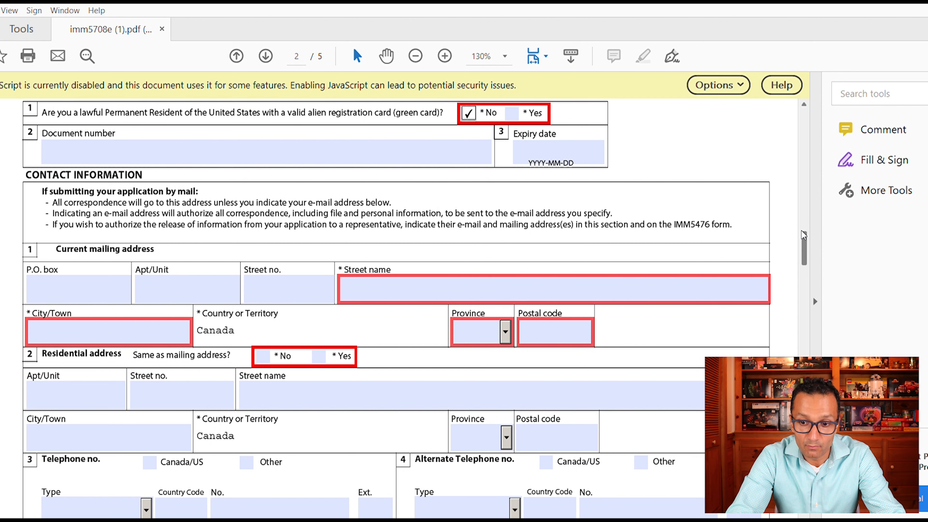
- Check Yes for 'Same as mailing address?' and scroll to page 3's Coming into Canada section
drag(808, 225, 807, 229)
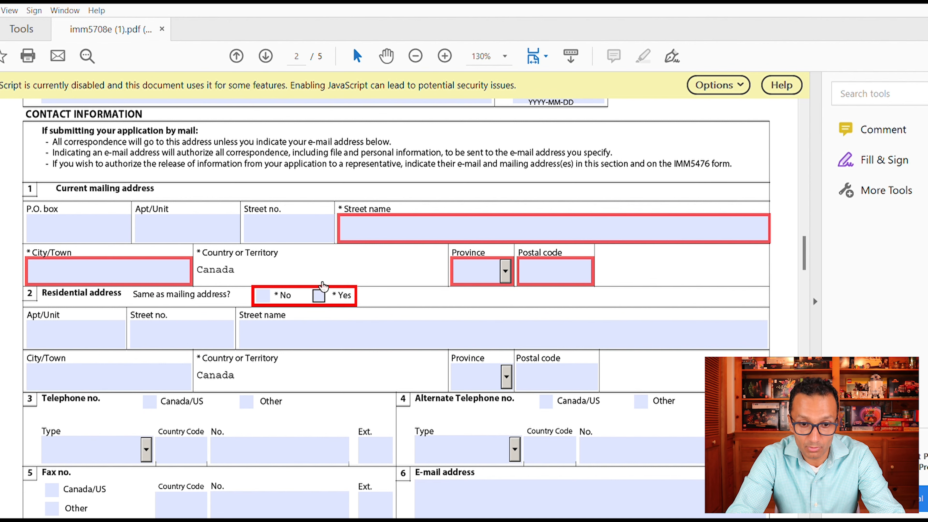
click(320, 294)
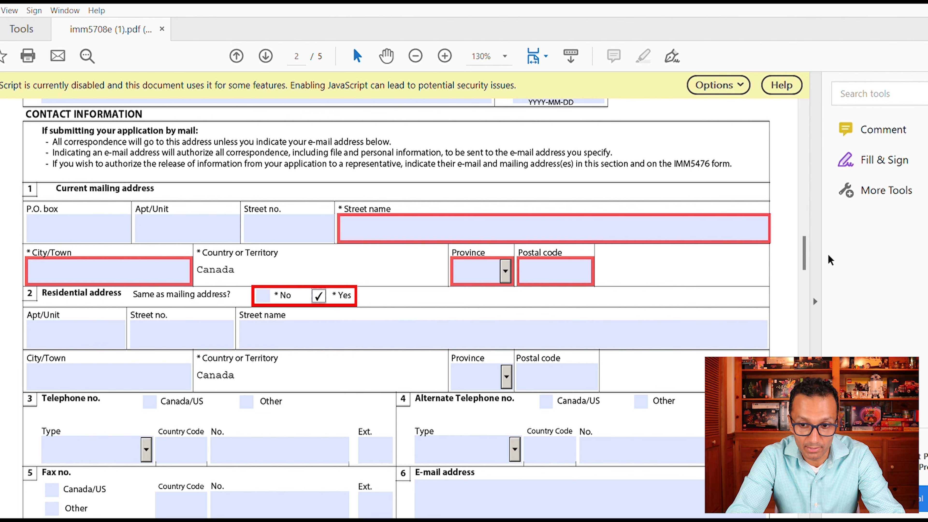
scroll(803, 234, down, 12)
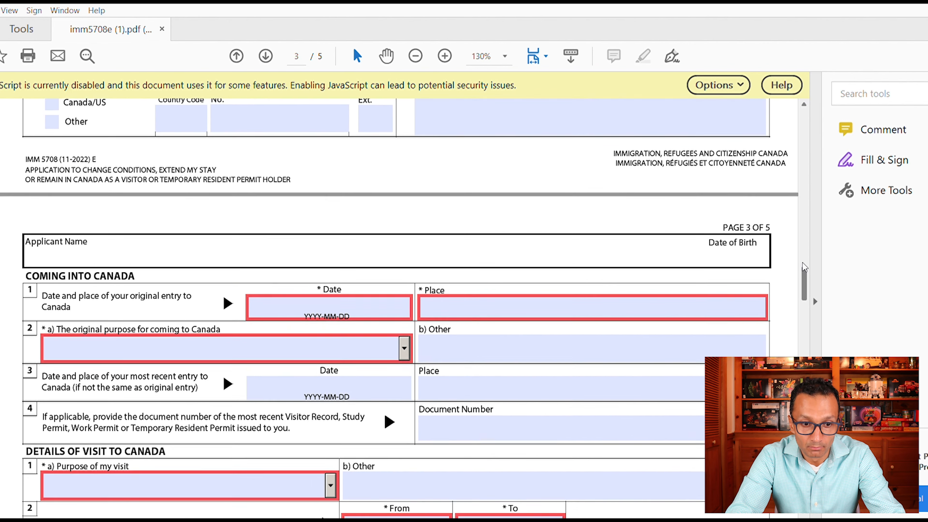
scroll(817, 247, up, 8)
scroll(814, 241, down, 3)
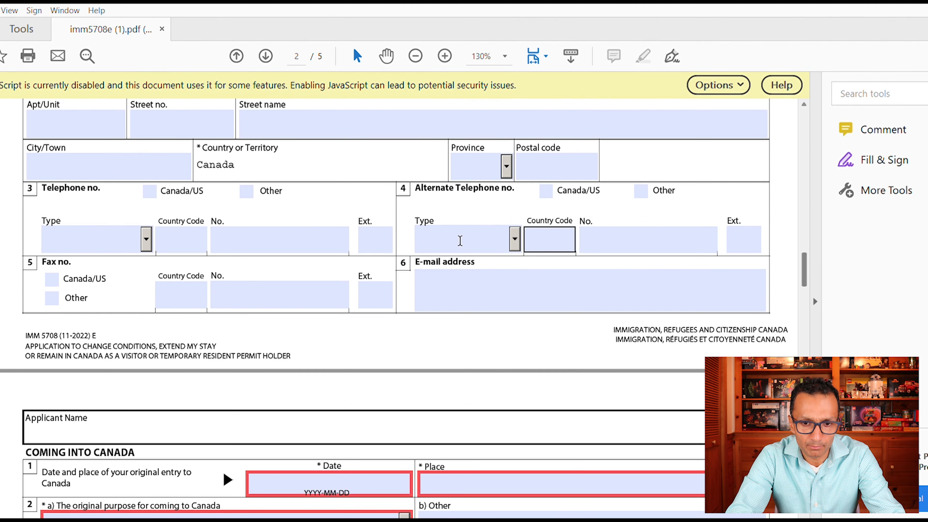
drag(802, 259, 803, 284)
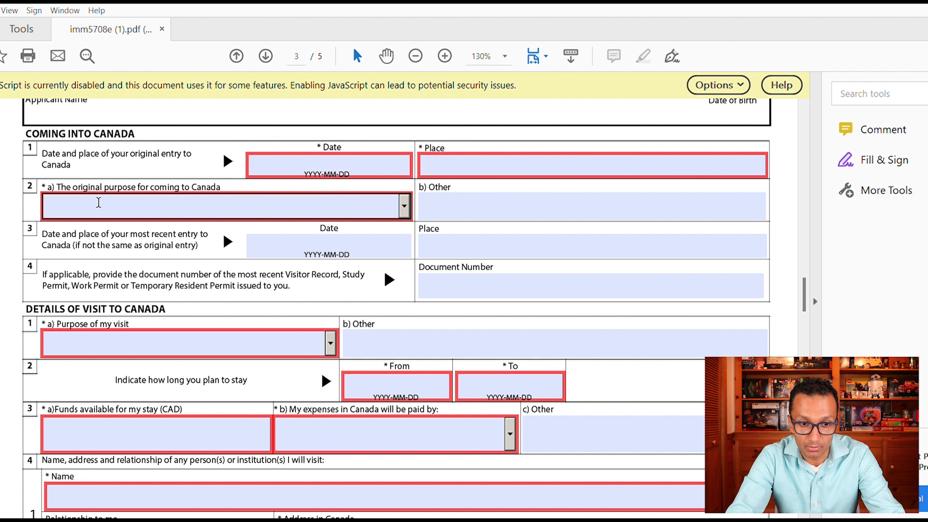
- Choose Family Visit in the row 2 original purpose dropdown
click(404, 201)
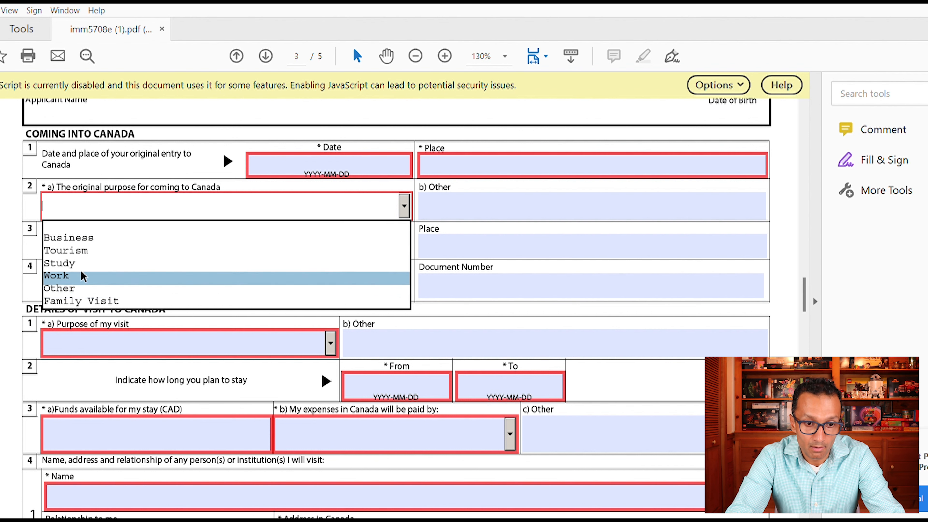
click(85, 300)
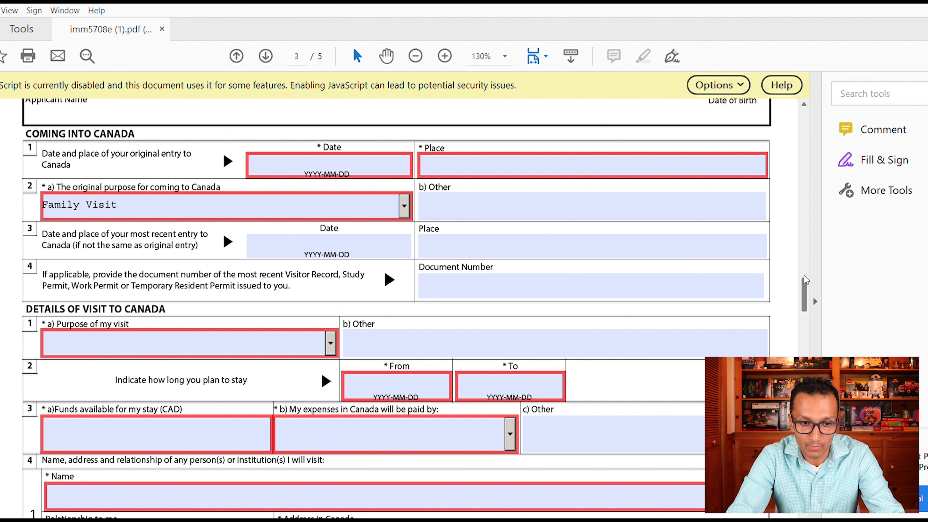
- Set Purpose of my visit to Family Visit and move through the stay's From and To date fields
scroll(805, 280, down, 3)
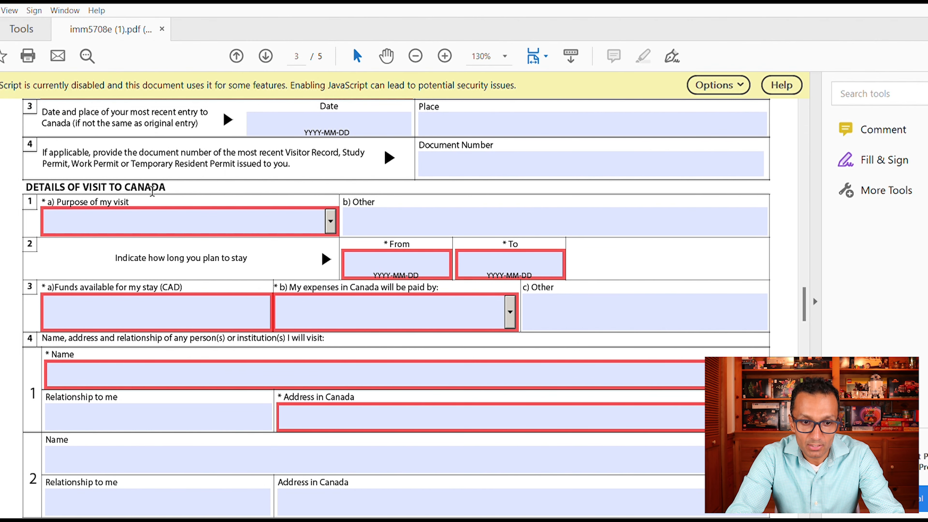
click(331, 221)
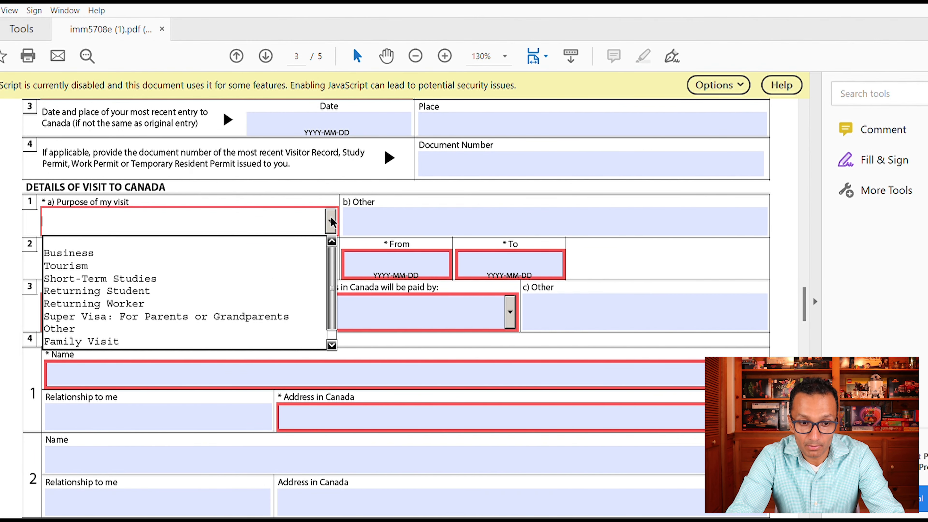
click(112, 340)
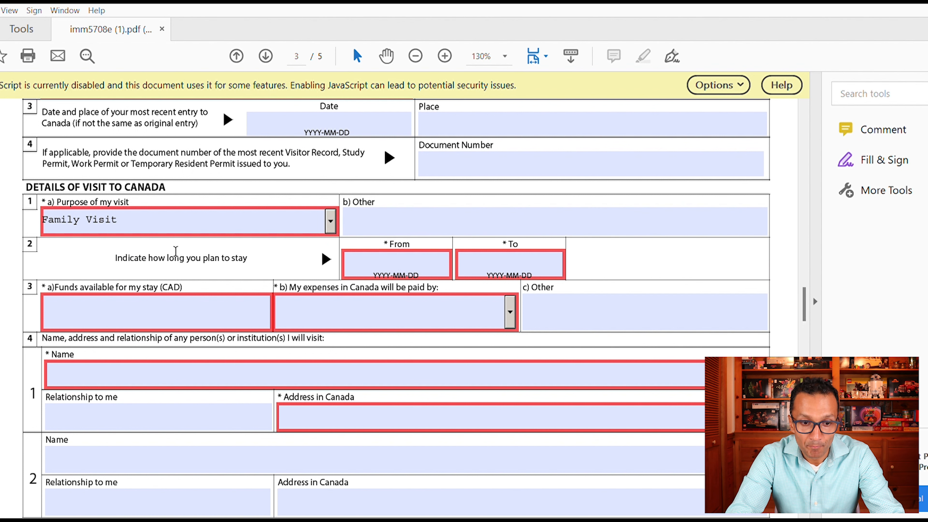
click(405, 258)
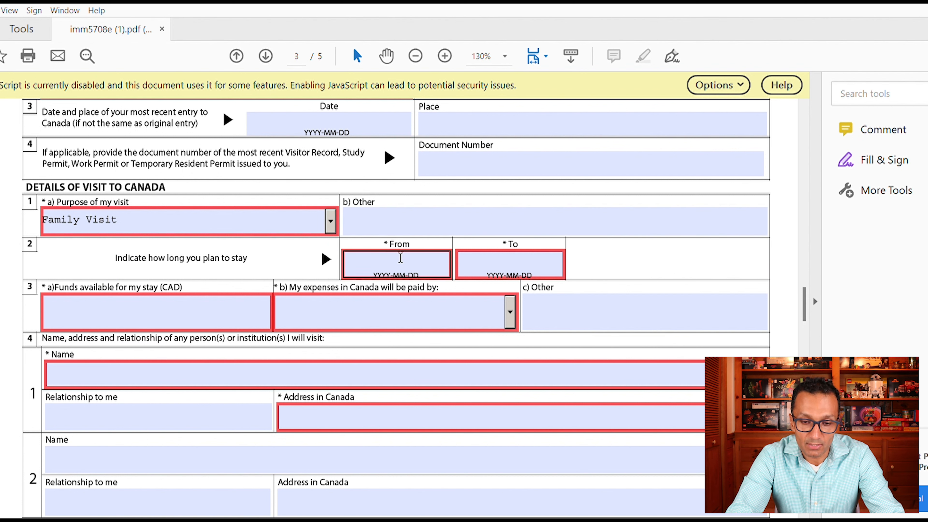
click(401, 258)
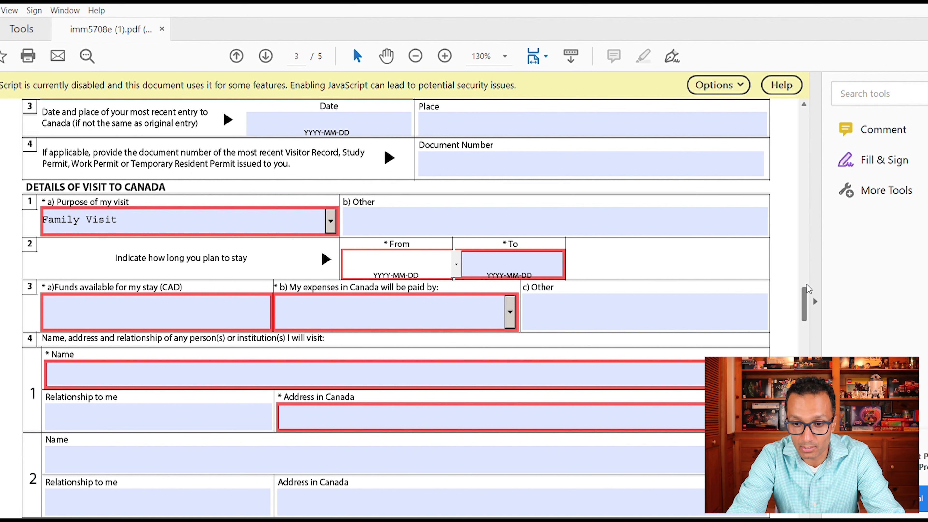
scroll(807, 289, down, 3)
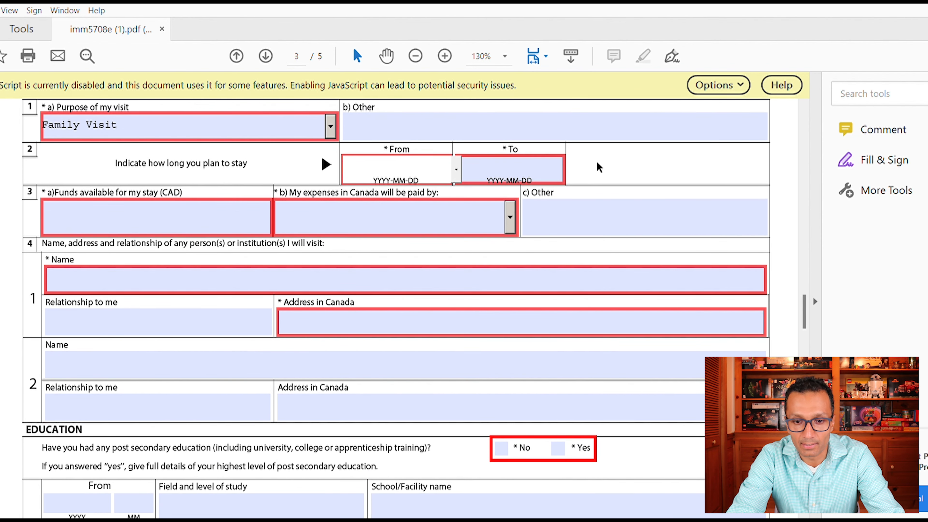
click(517, 166)
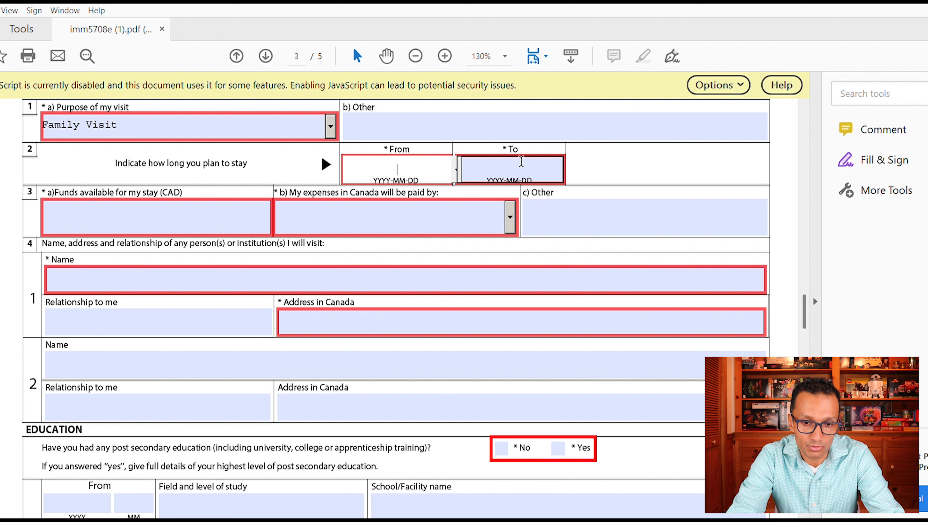
- Enter 20000 as funds available and set expenses paid by Other, specified as Son
click(164, 214)
click(91, 205)
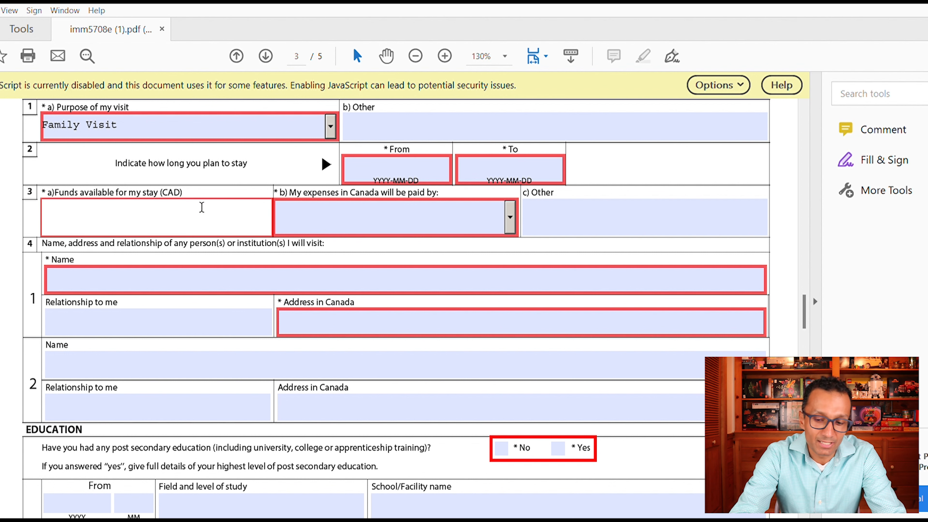
text(20000)
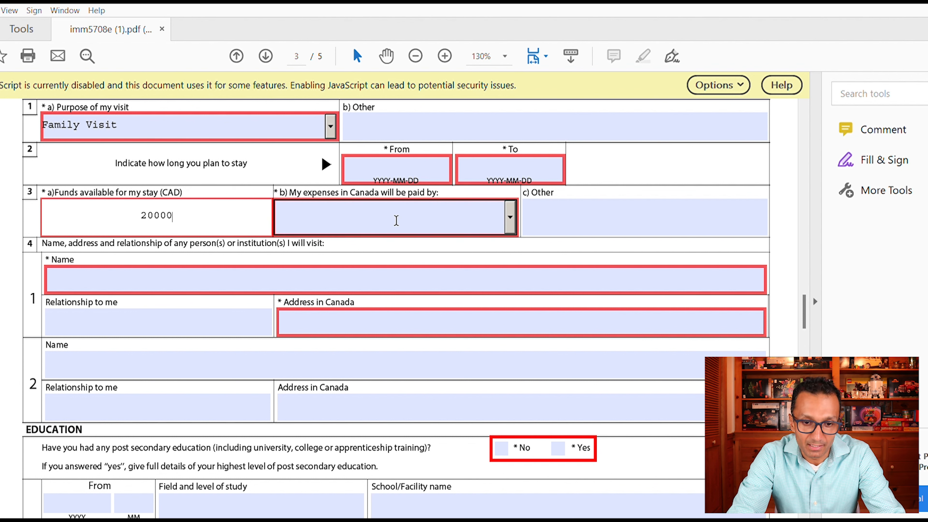
click(349, 205)
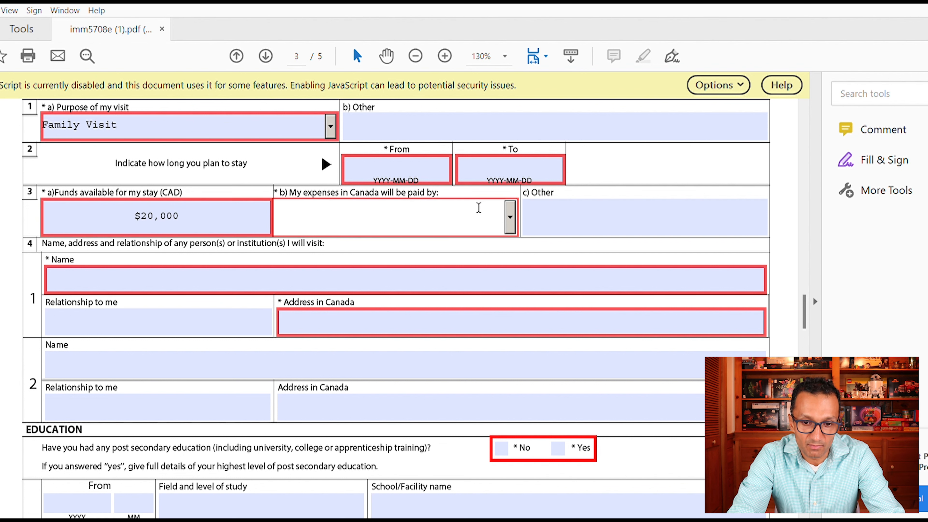
click(509, 212)
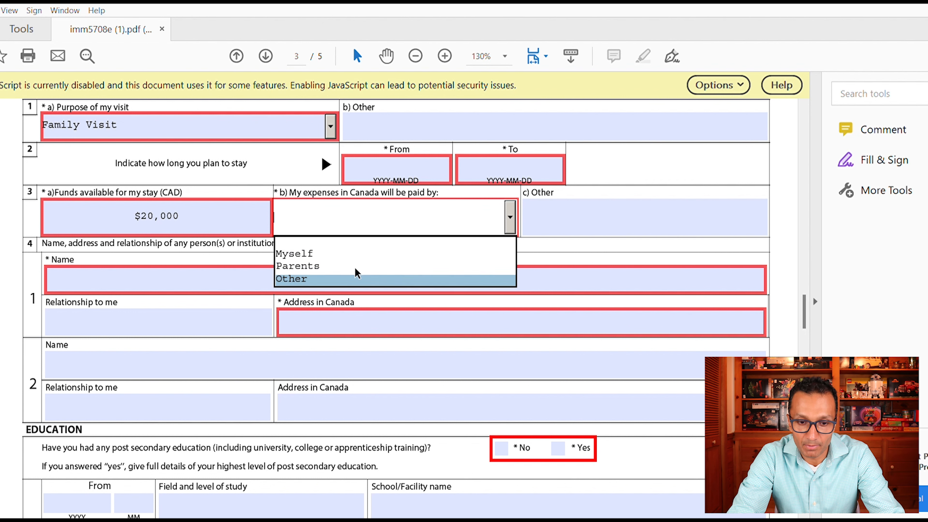
click(357, 278)
click(606, 213)
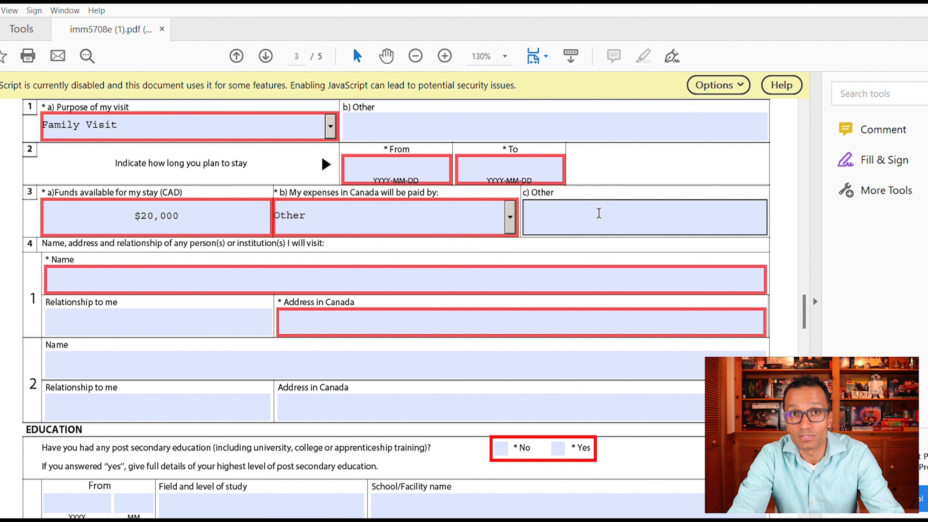
text(Son)
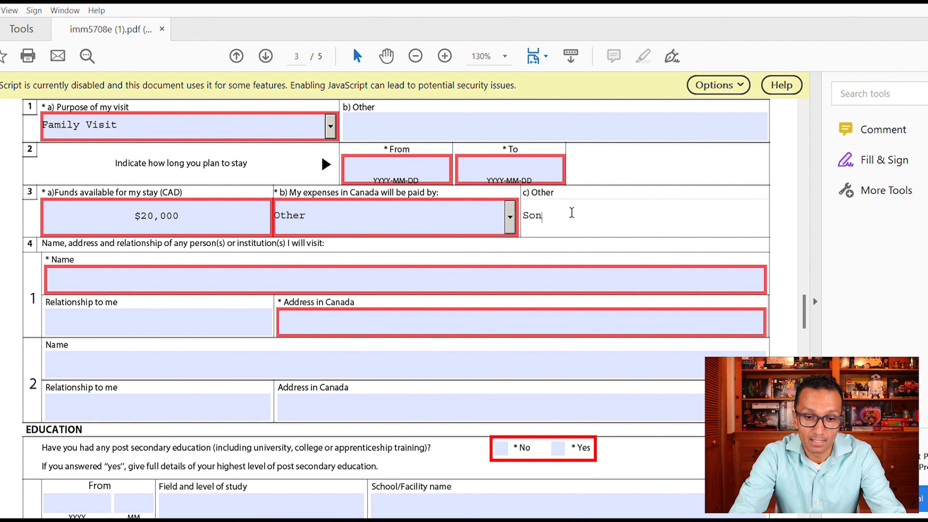
click(84, 222)
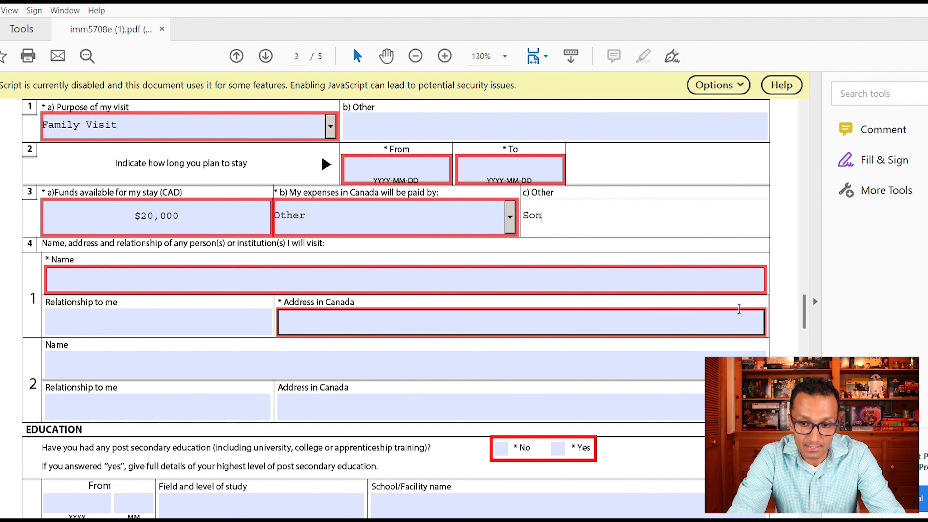
- Drag the scrollbar past Education and Employment to page 4's Background Information questions
drag(804, 304, 804, 328)
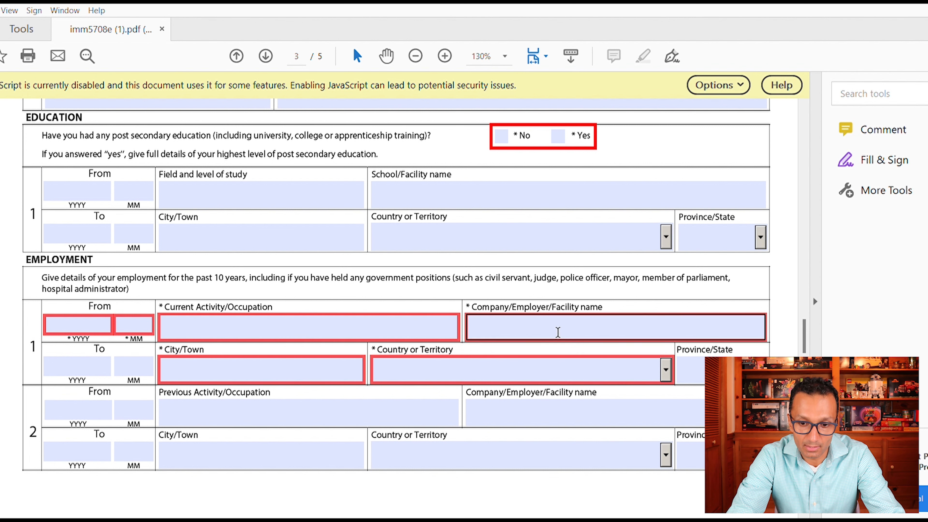
drag(805, 320, 808, 353)
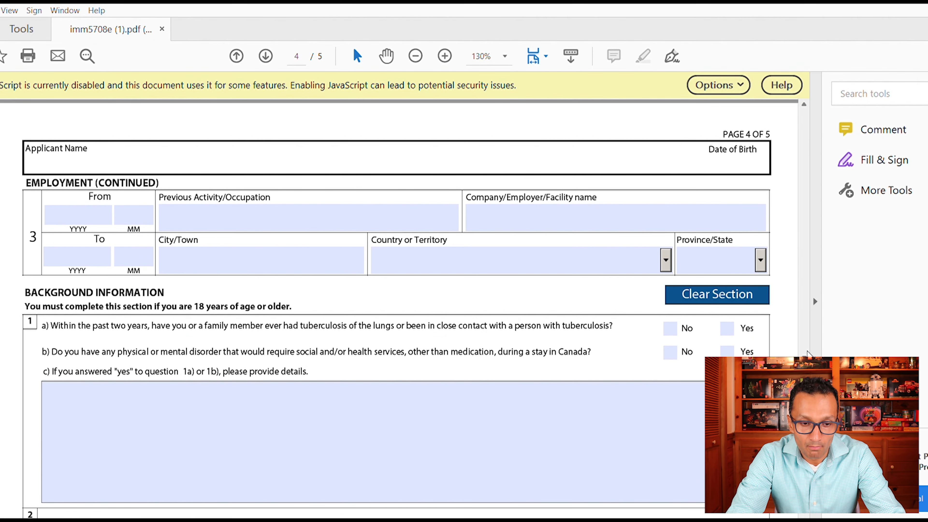
- Answer No to background questions 1a, 1b, 2a, 2b and 2c
scroll(807, 352, down, 2)
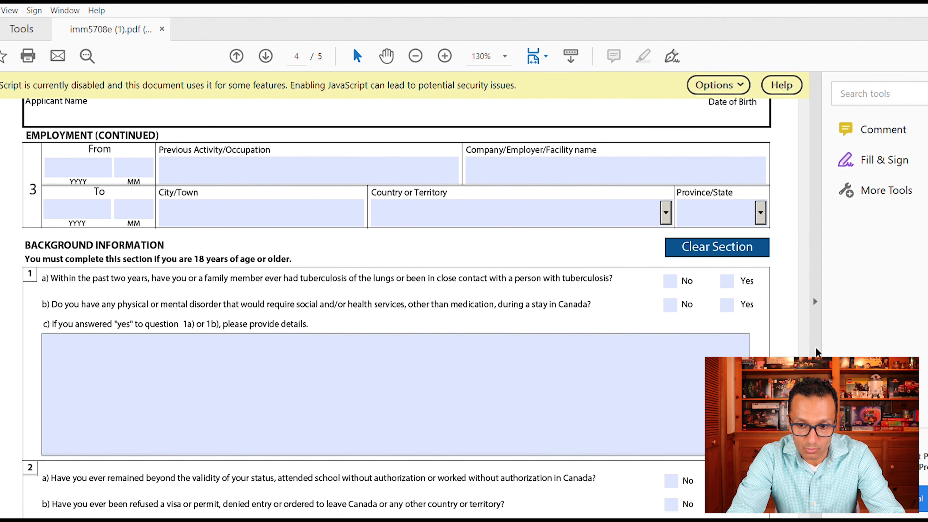
scroll(816, 352, down, 5)
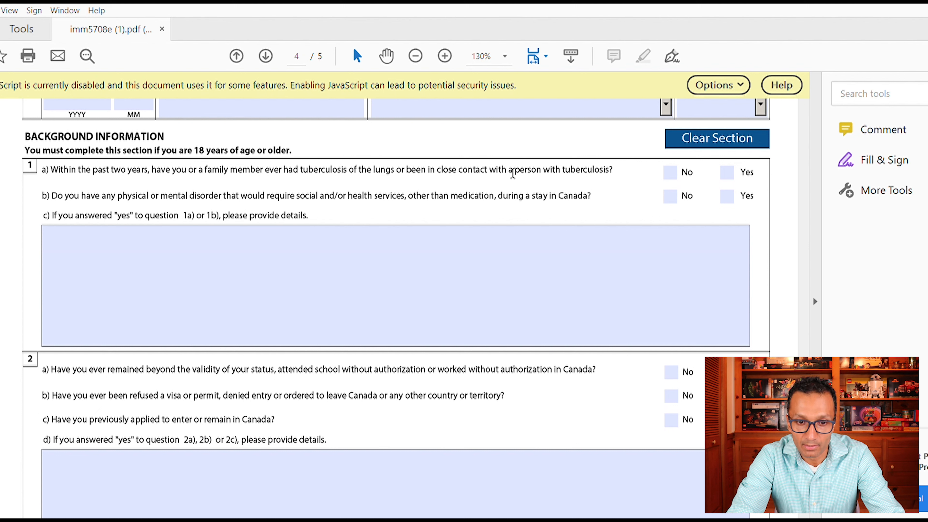
click(670, 172)
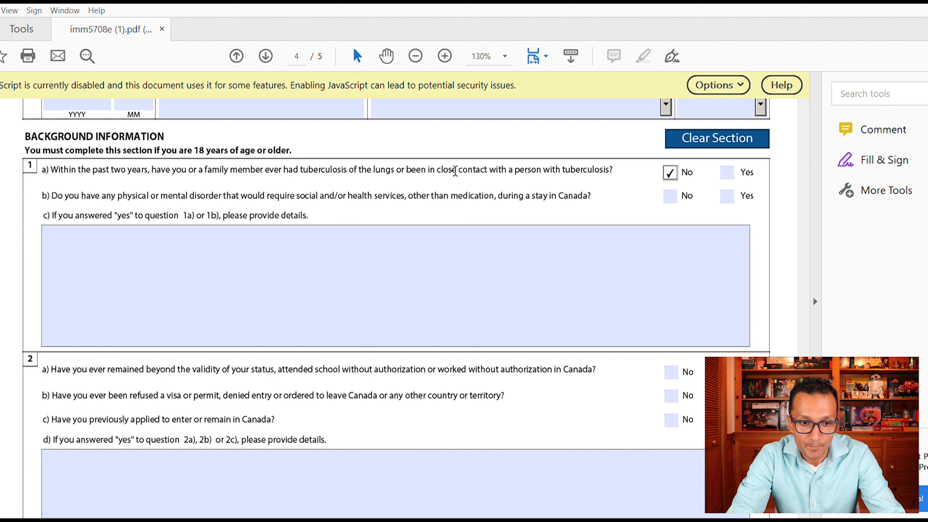
click(670, 196)
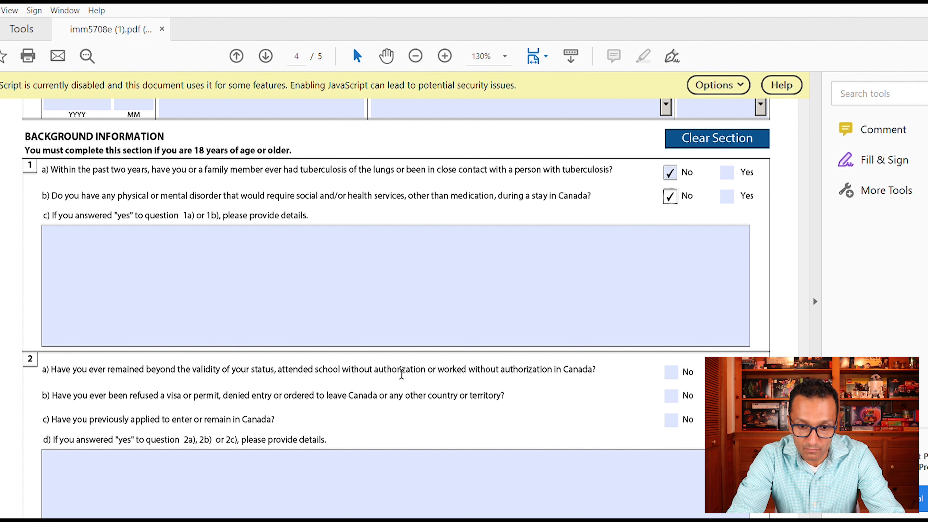
click(674, 363)
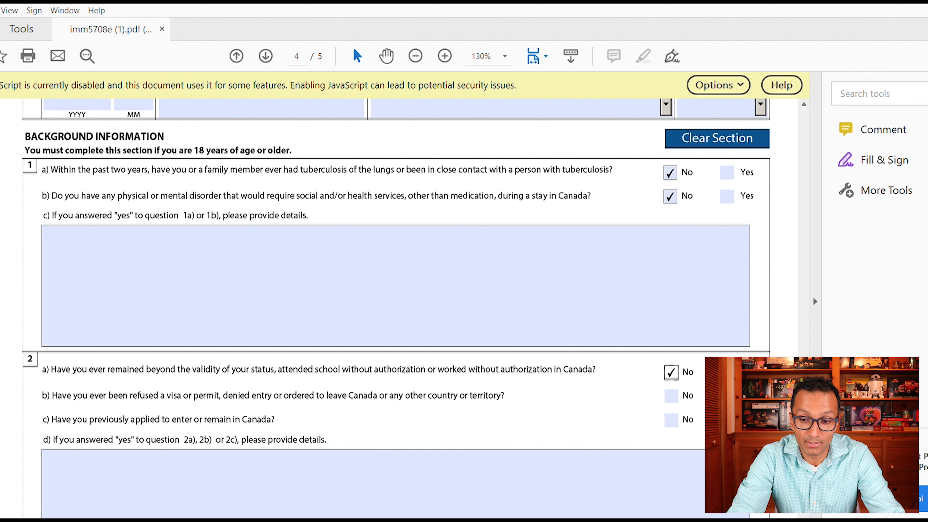
scroll(533, 326, down, 5)
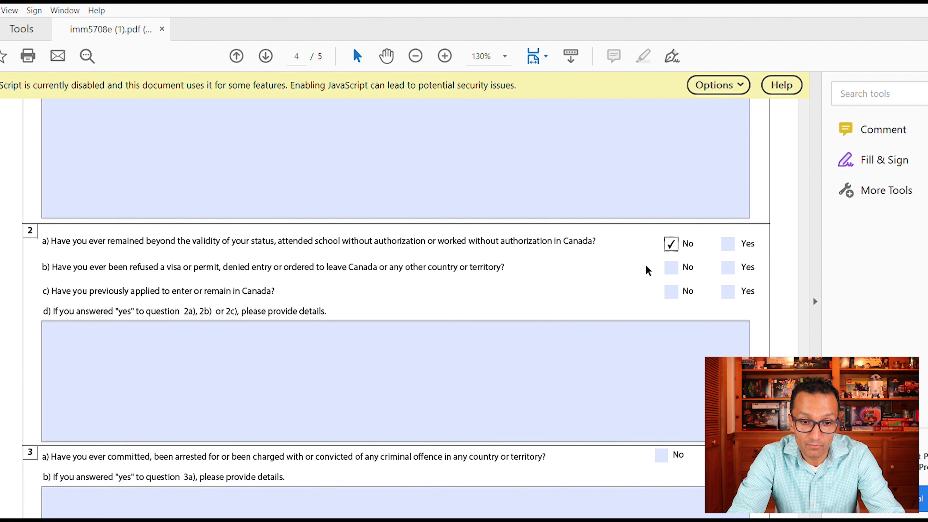
click(679, 262)
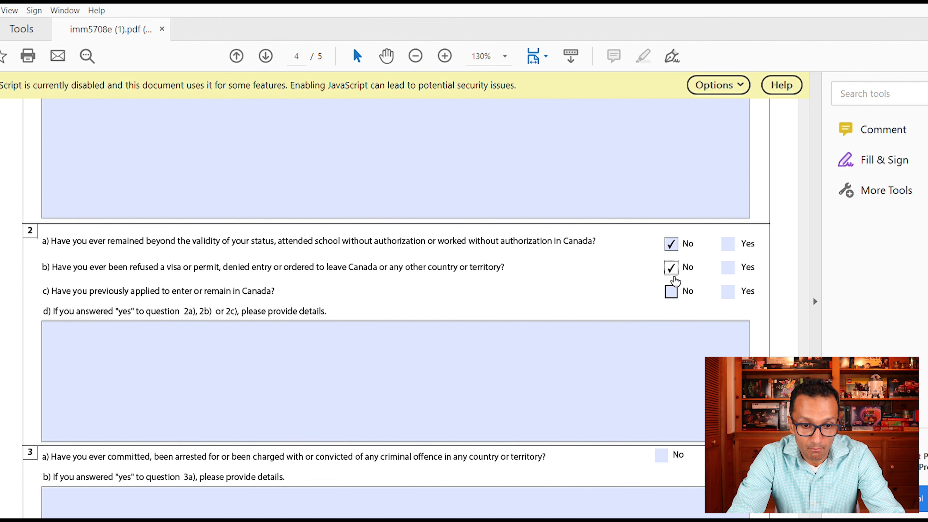
click(672, 290)
- Answer No to question 3a on criminal offences and 4a on military service
scroll(755, 206, down, 2)
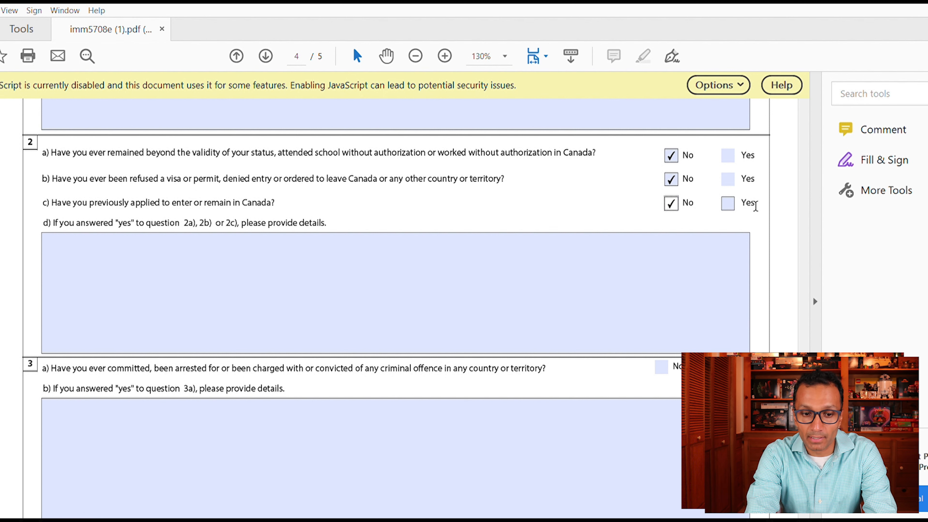
key(Tab)
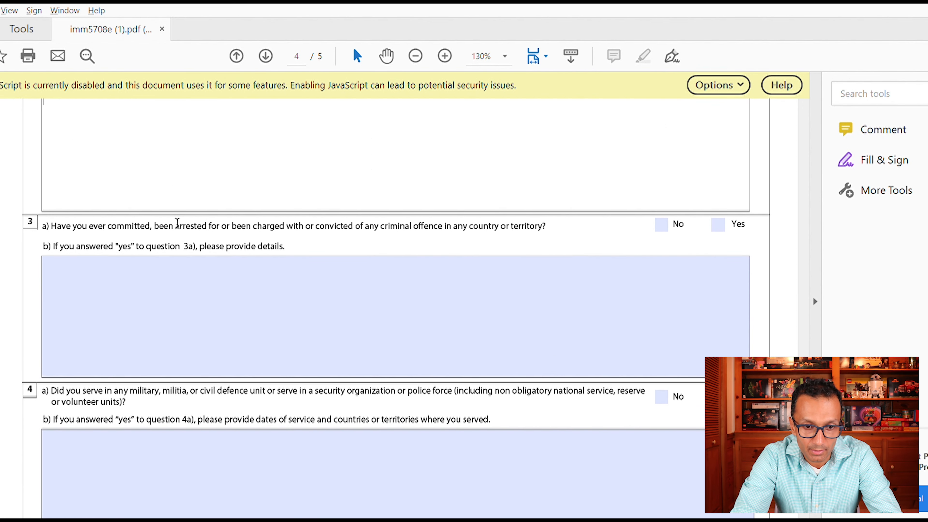
click(661, 224)
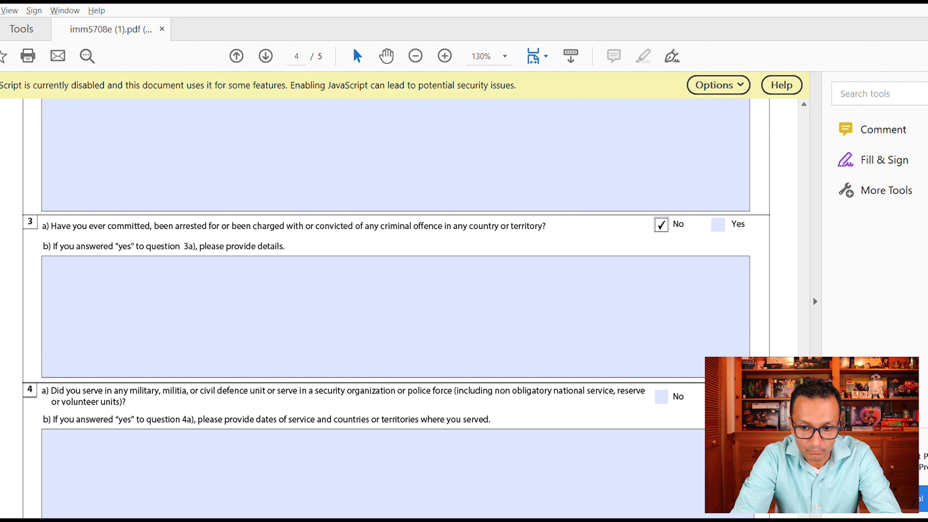
scroll(772, 295, down, 3)
scroll(97, 197, down, 2)
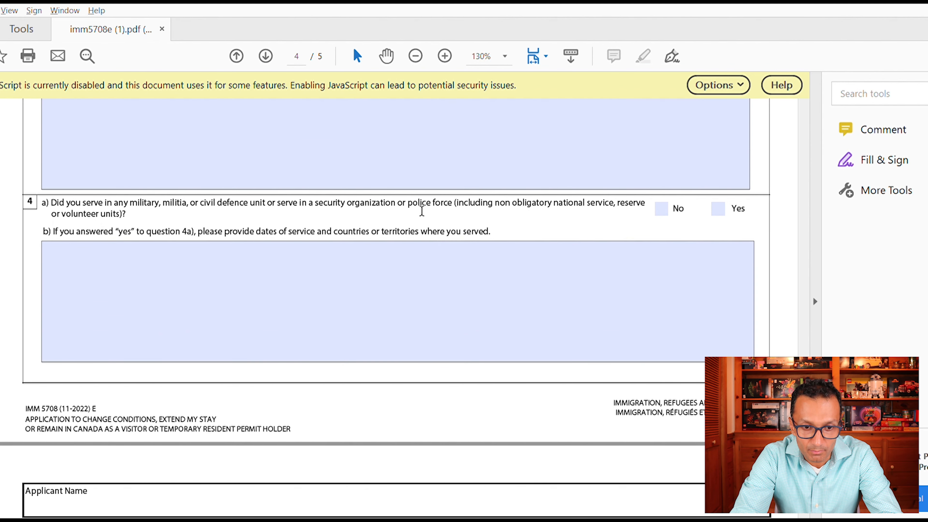
click(661, 209)
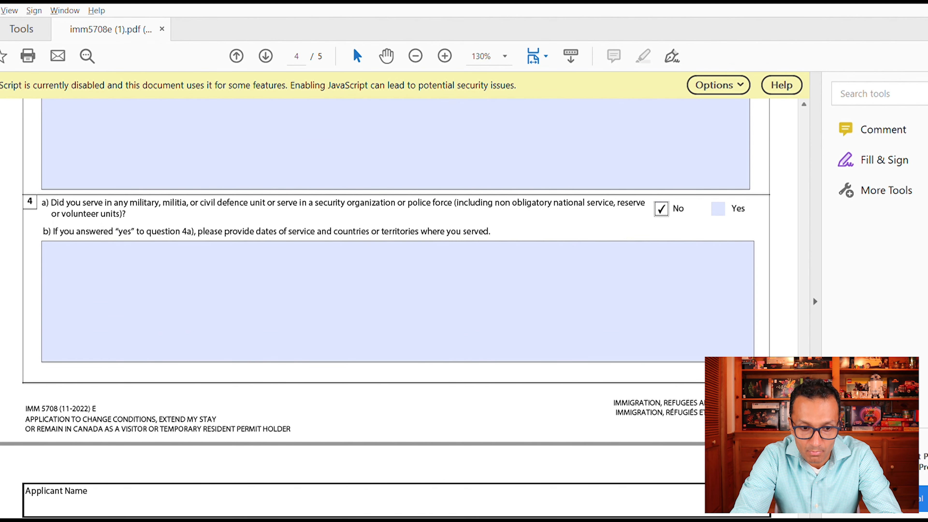
scroll(661, 209, down, 10)
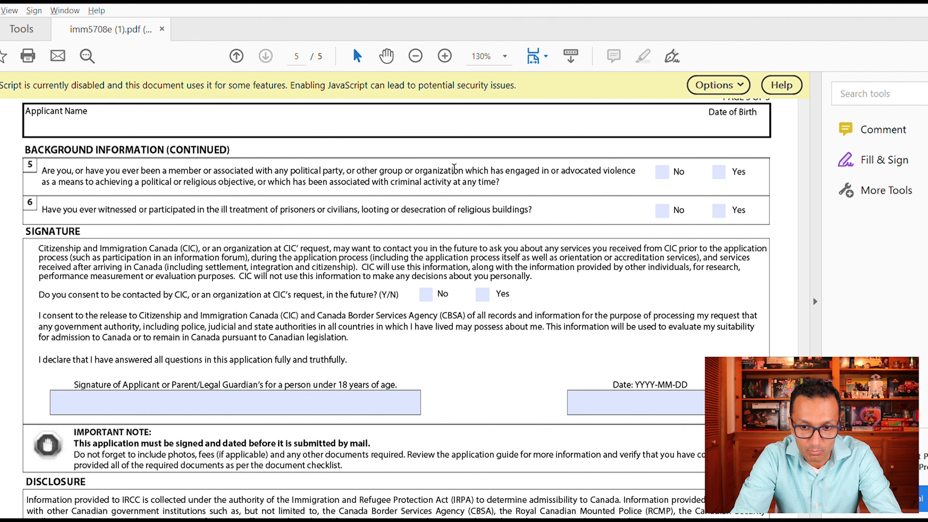
- Mark No for questions 5 (violent organizations) and 6 (ill treatment) and type the applicant's signature
click(661, 172)
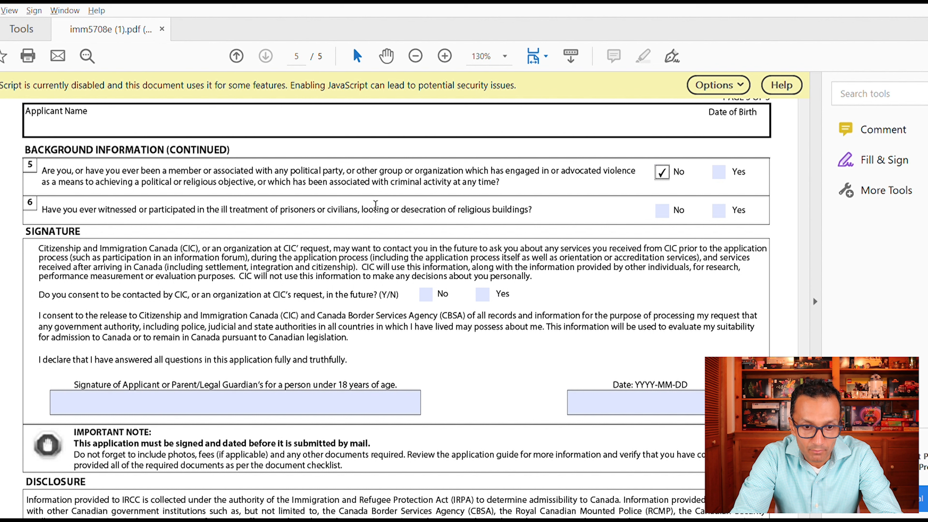
click(662, 210)
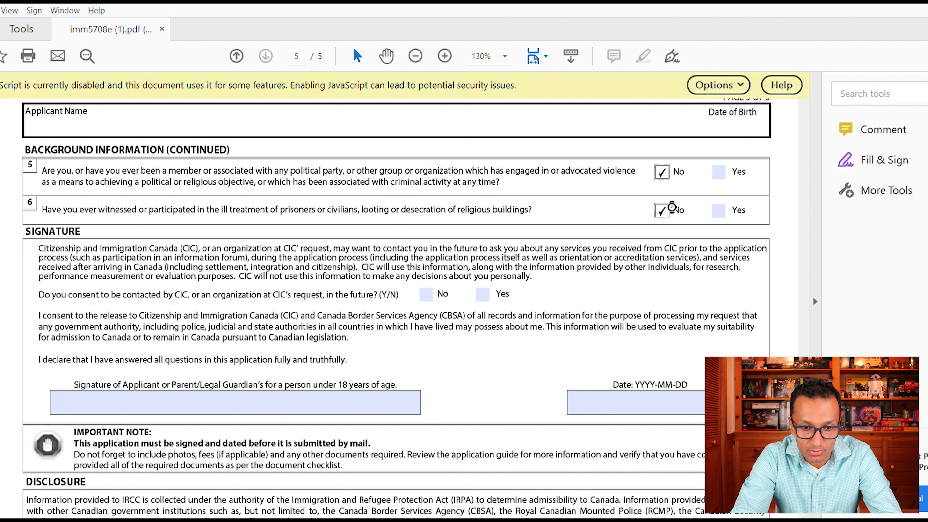
click(203, 399)
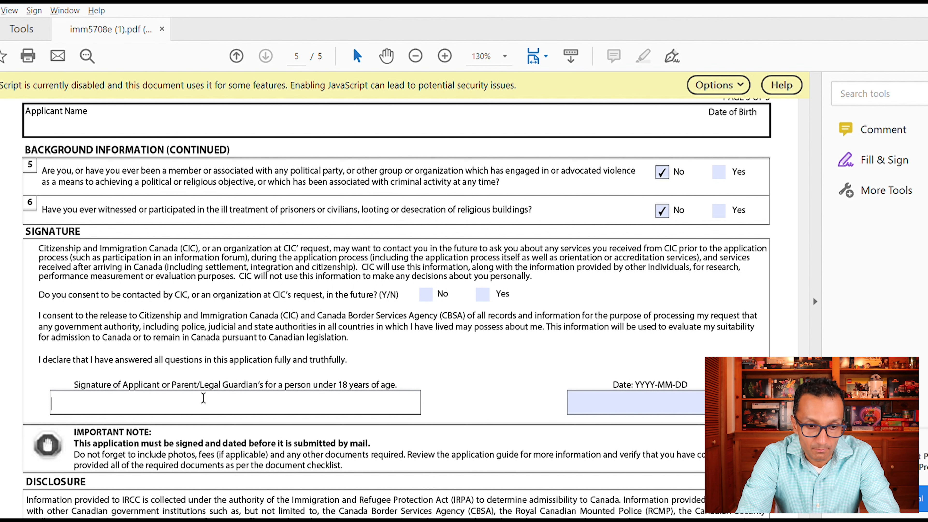
text(XXXXX)
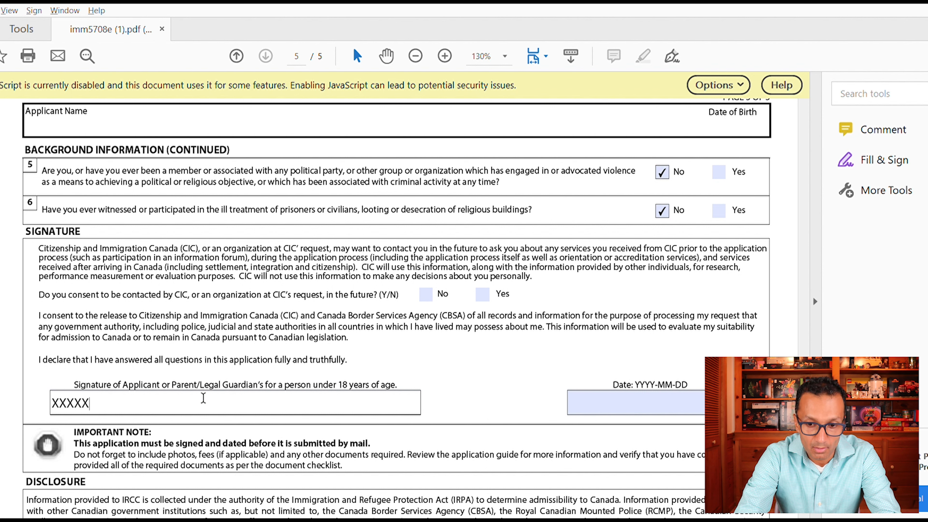
click(676, 398)
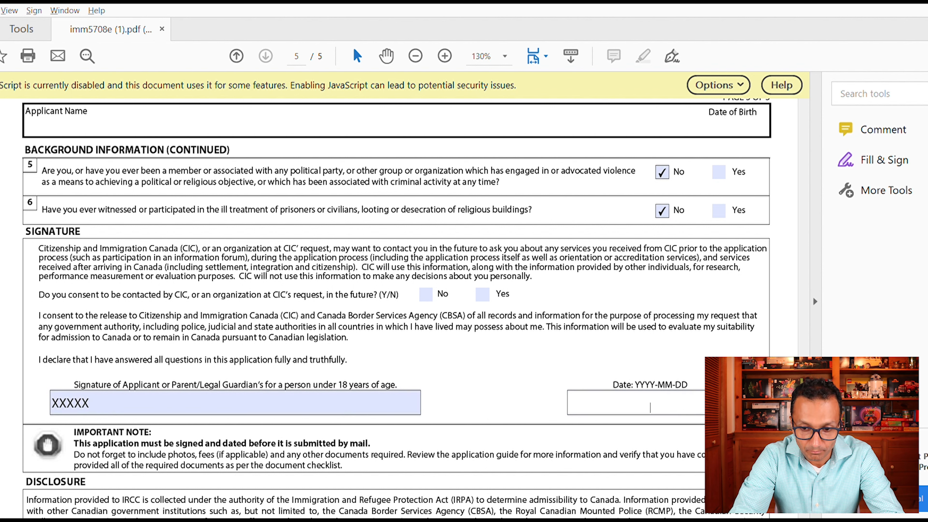
scroll(676, 399, down, 5)
scroll(391, 391, down, 5)
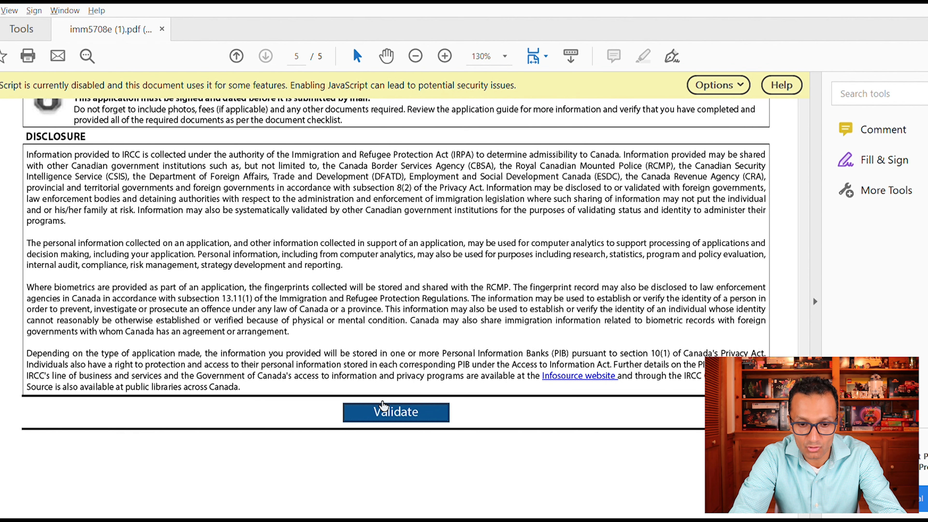
drag(804, 484, 815, 300)
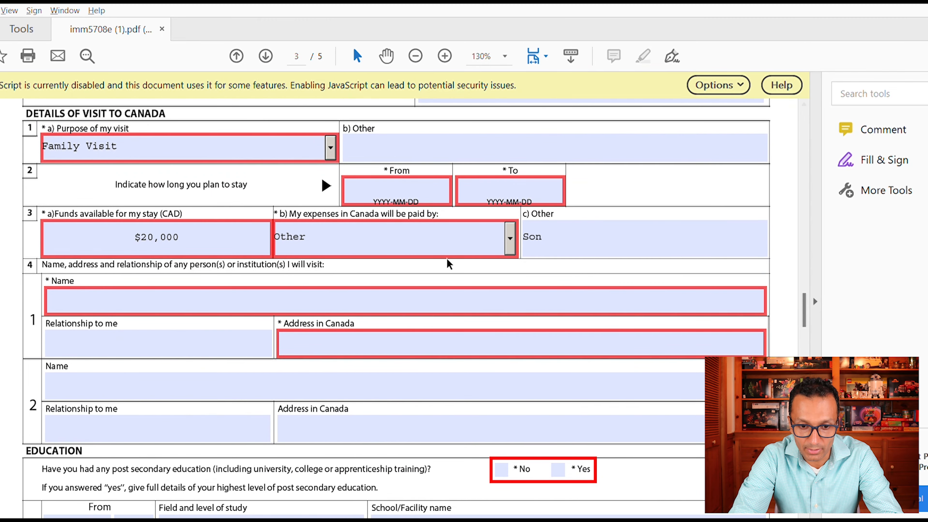
drag(805, 295, 793, 513)
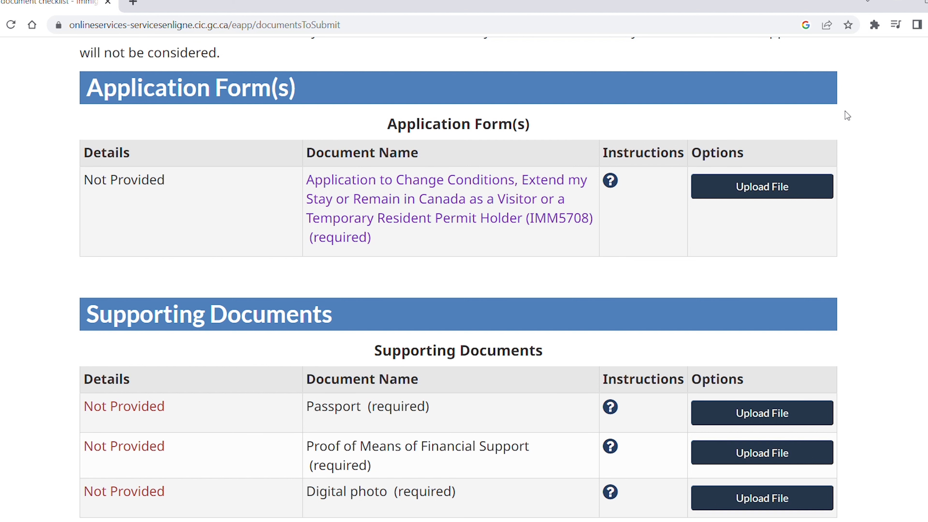
click(779, 189)
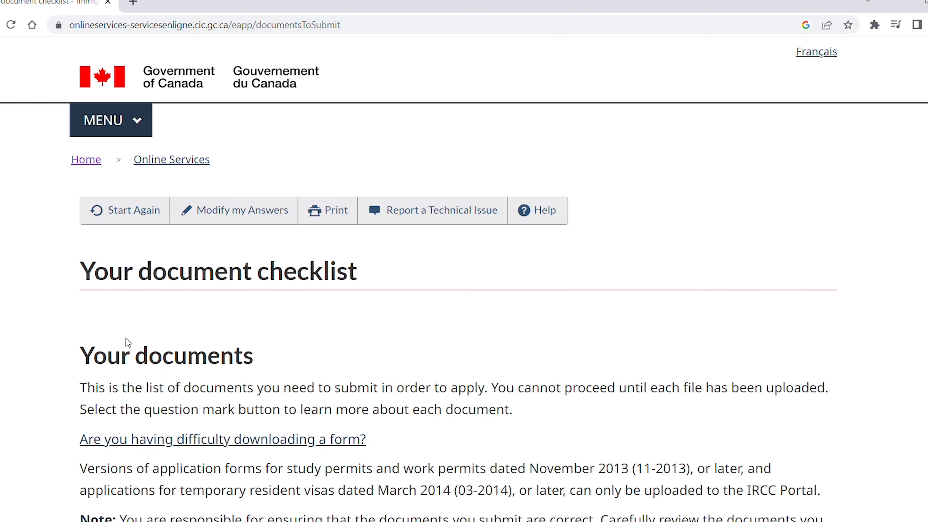
scroll(458, 280, down, 20)
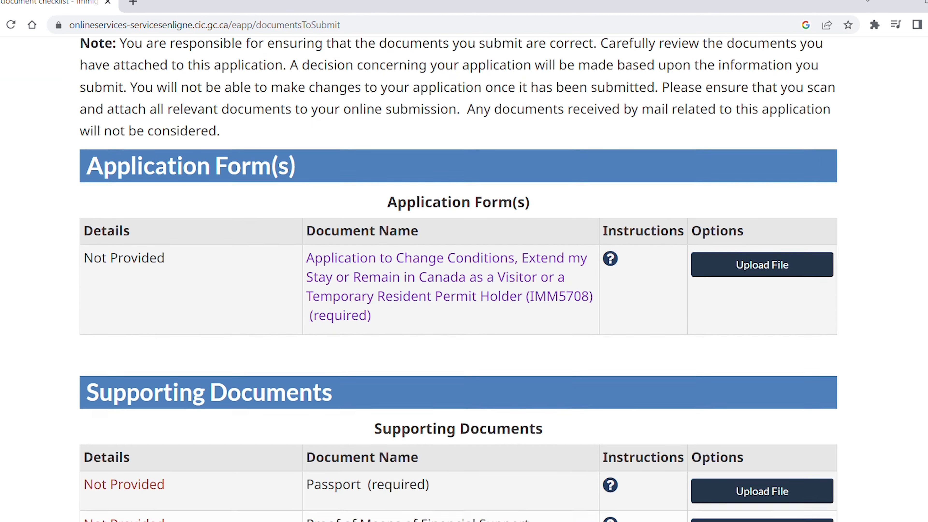
scroll(458, 267, down, 3)
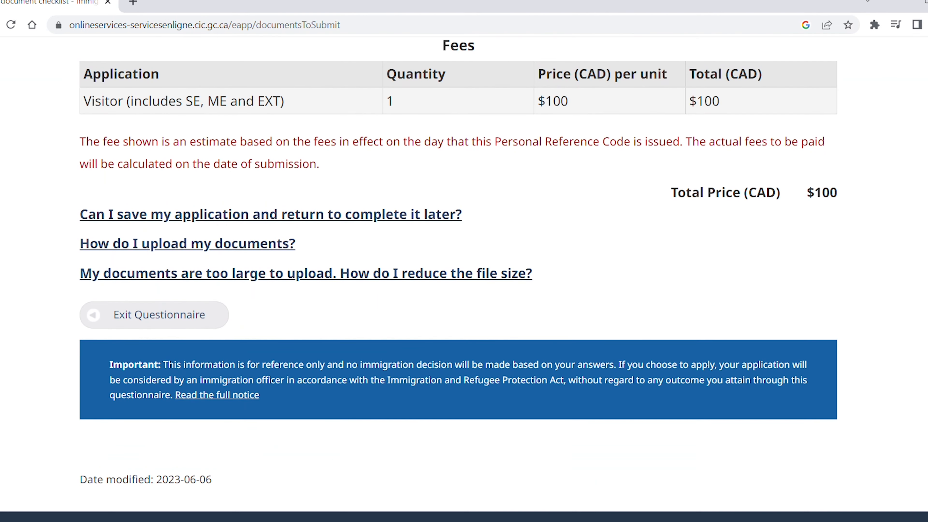